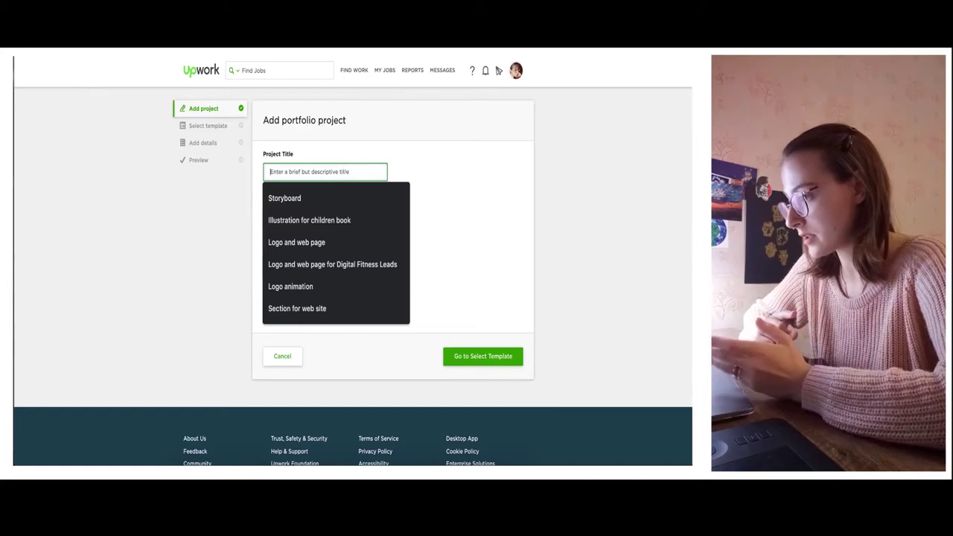
Title the portfolio project "Flask" and choose the Gallery template for displaying it.
type("Flask")
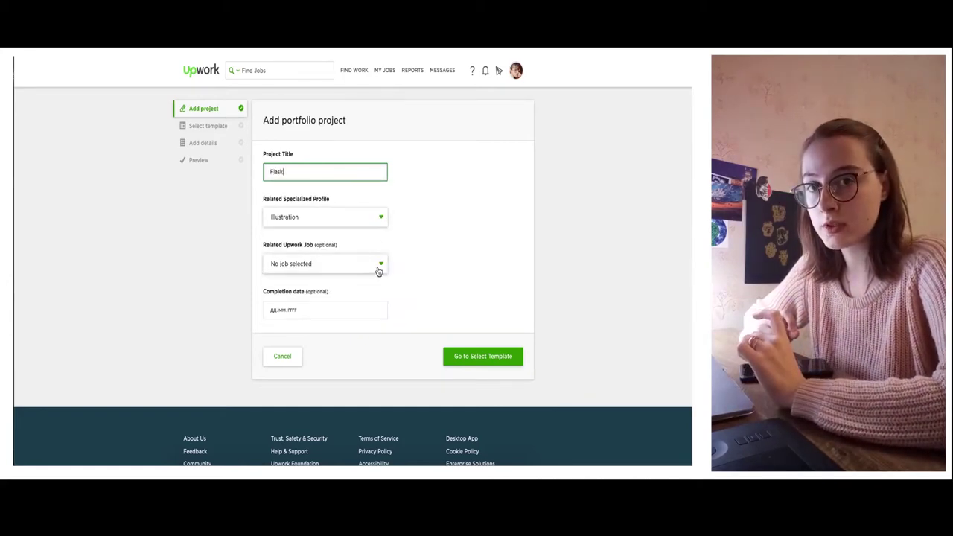
left_click(486, 361)
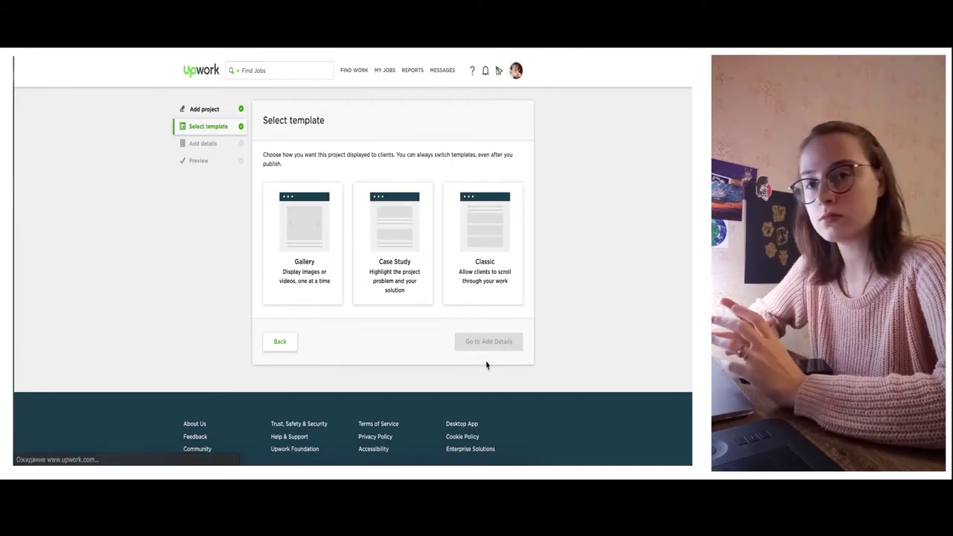
left_click(303, 264)
left_click(489, 374)
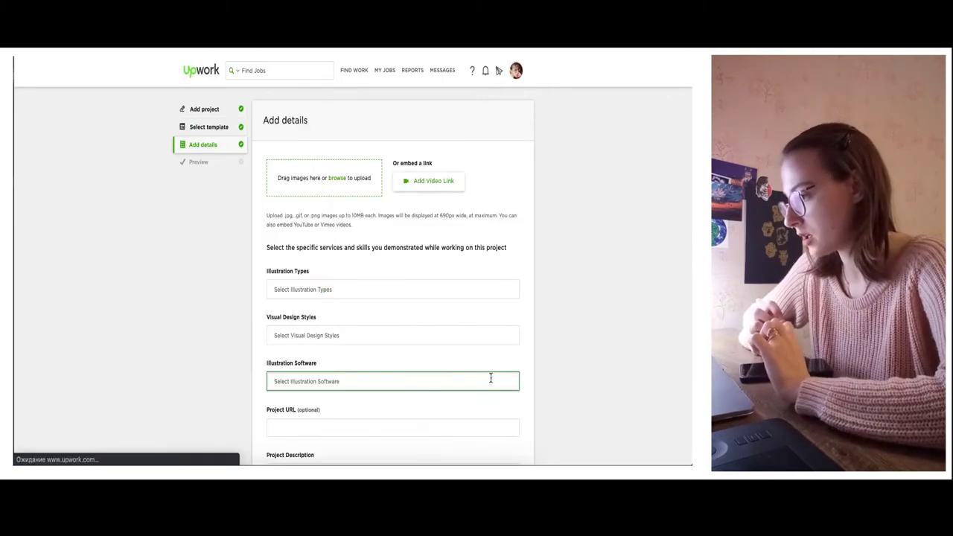
Upload the image props-kolba.jpg to the portfolio project.
left_click(347, 177)
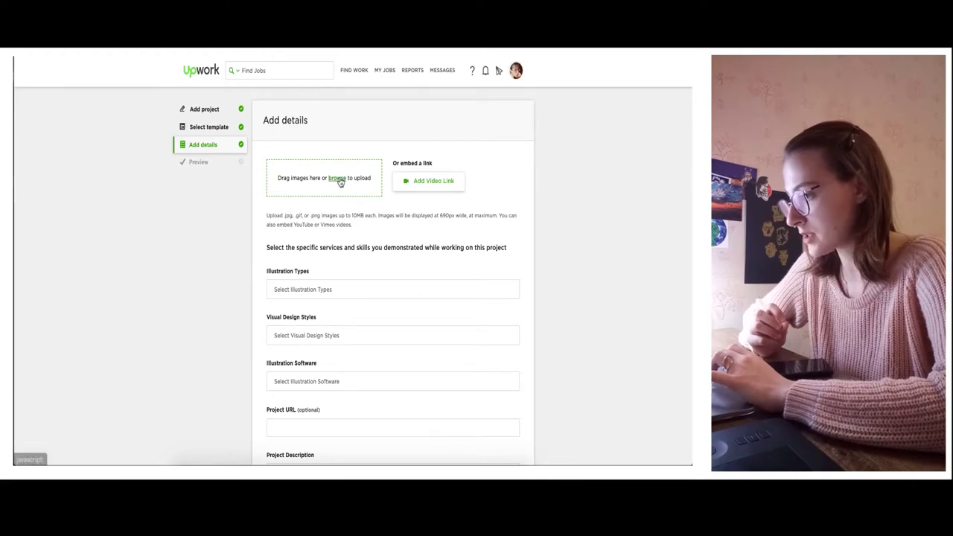
scroll(439, 220, "down", 5)
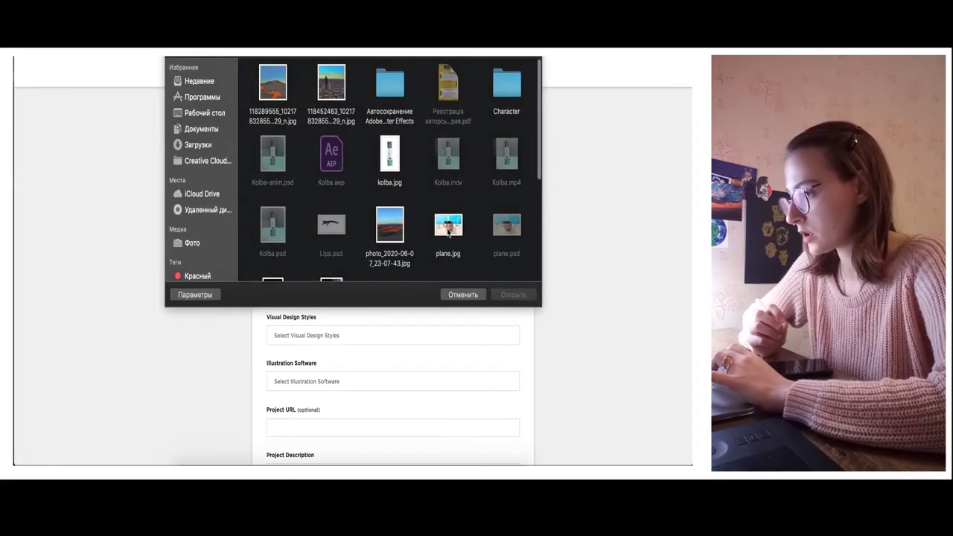
scroll(447, 232, "down", 2)
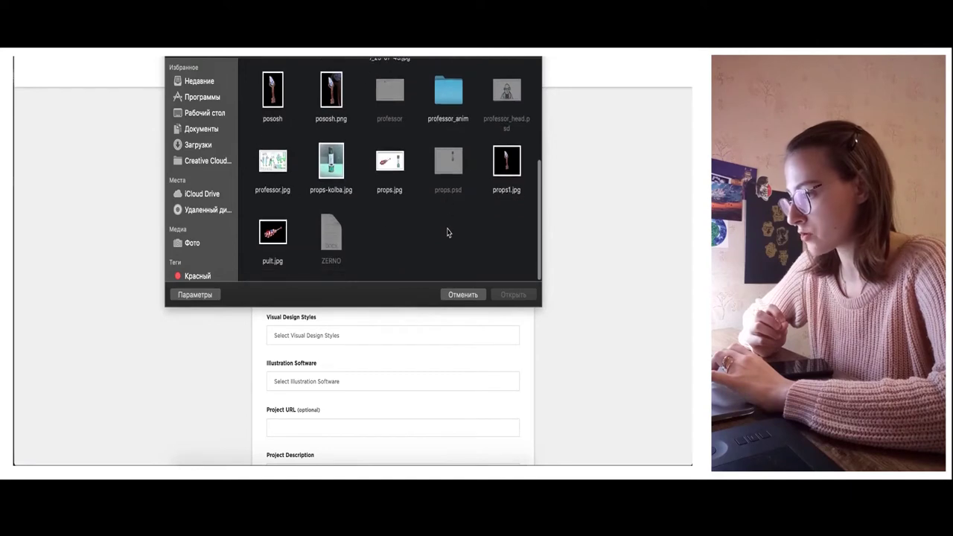
left_click(331, 163)
left_click(514, 296)
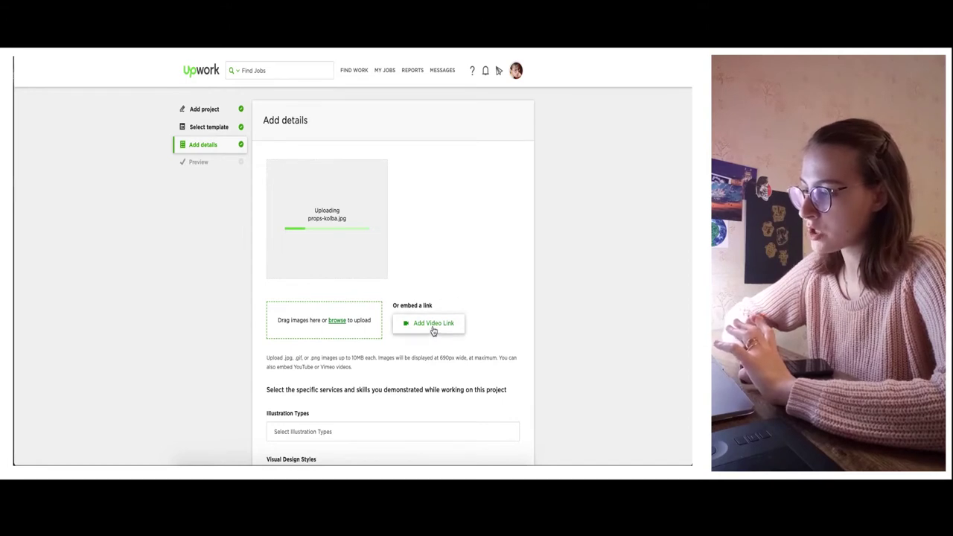
left_click(432, 325)
left_click(359, 129)
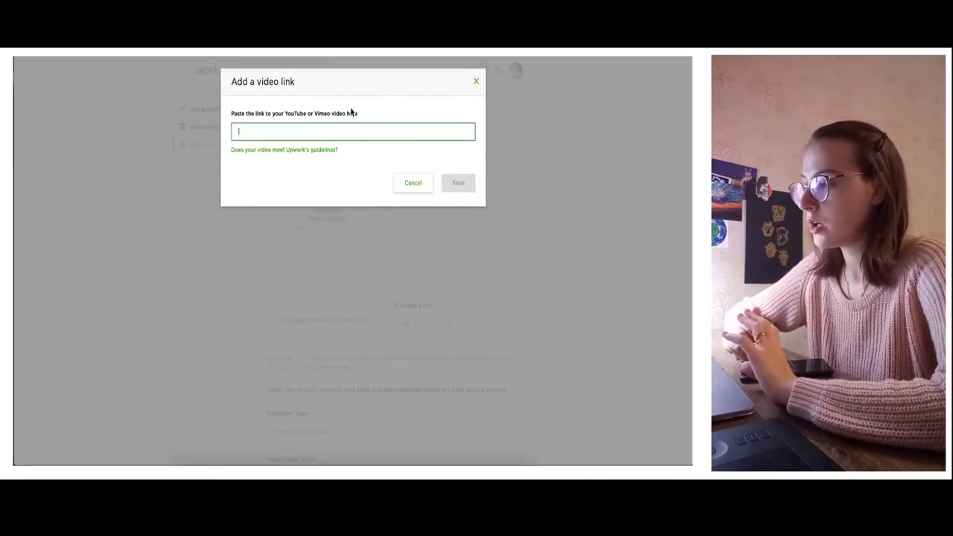
left_click(409, 182)
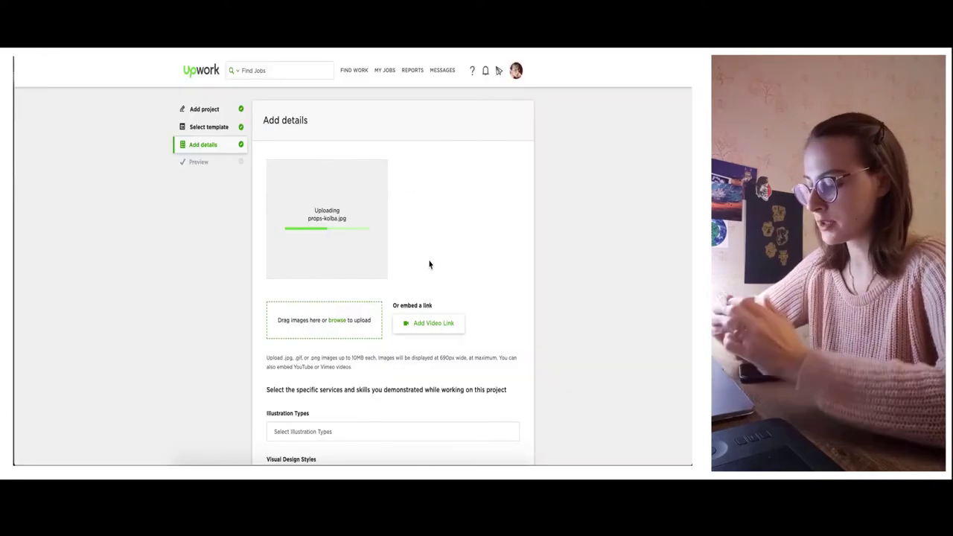
Recrop the uploaded flask image by zooming out fully and shifting it slightly upward, and save the crop.
scroll(430, 264, "down", 5)
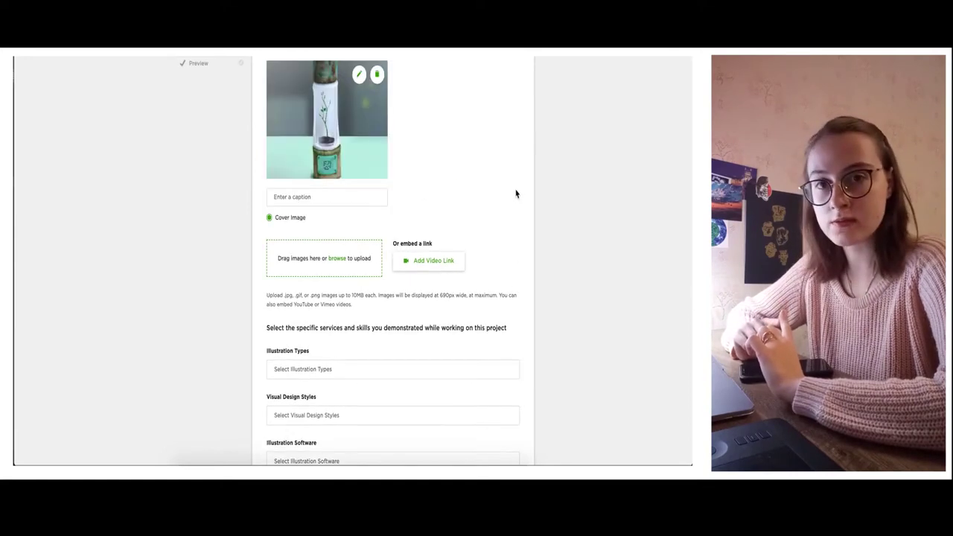
scroll(499, 192, "up", 2)
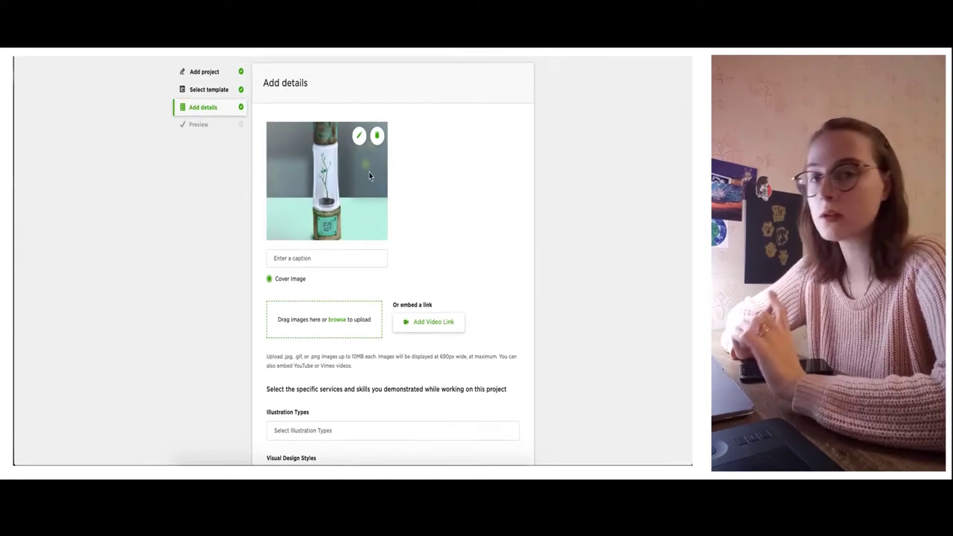
left_click(360, 136)
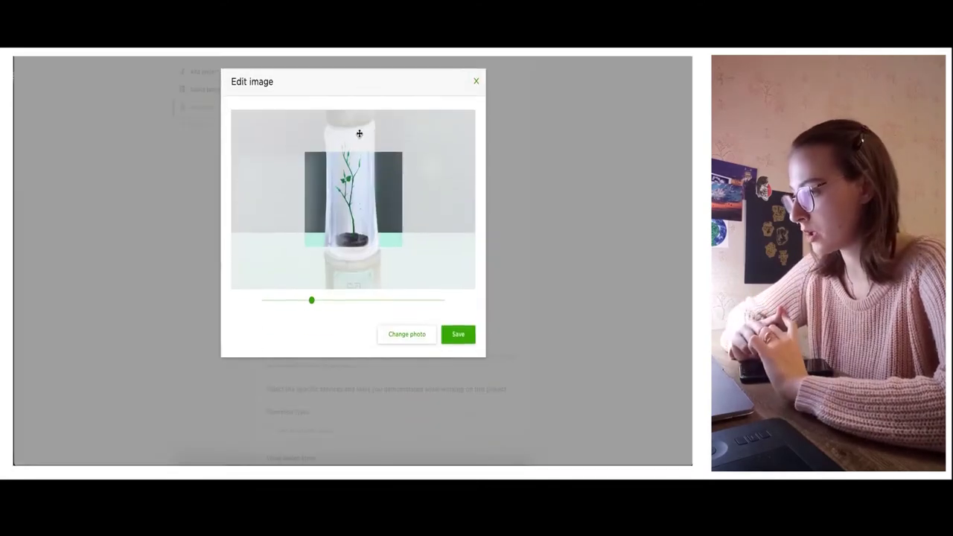
left_click_drag(312, 301, 262, 301)
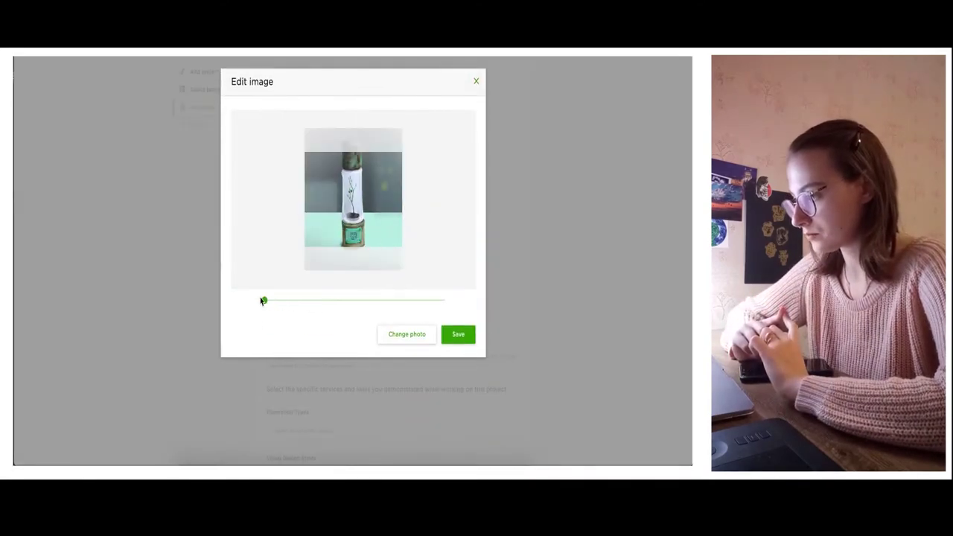
left_click_drag(371, 214, 372, 207)
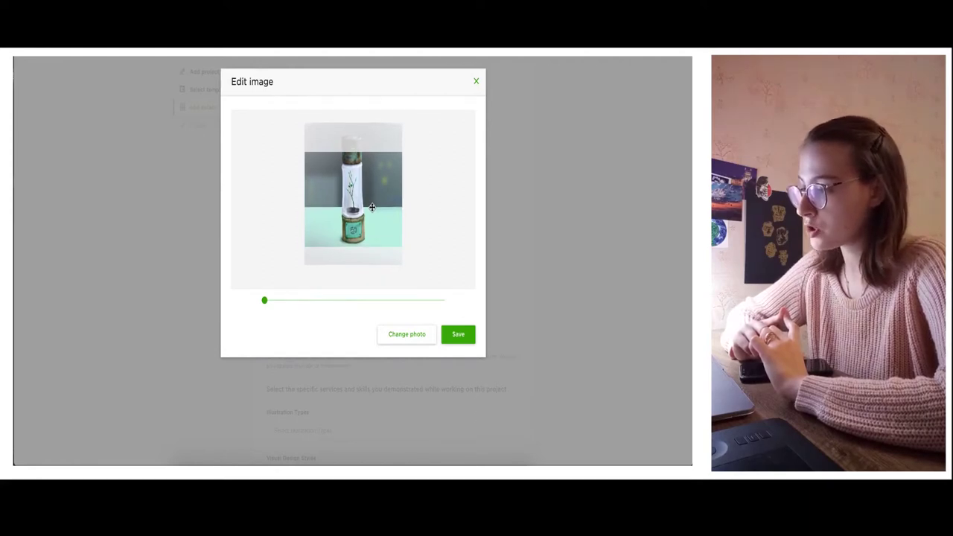
left_click(461, 335)
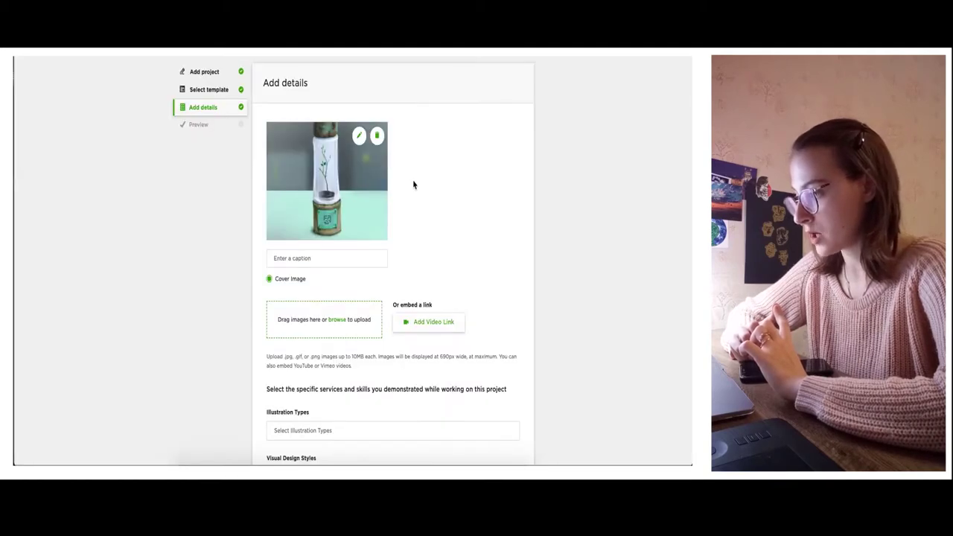
Look through the available illustration types and add Concept Art to the project.
scroll(395, 272, "down", 2)
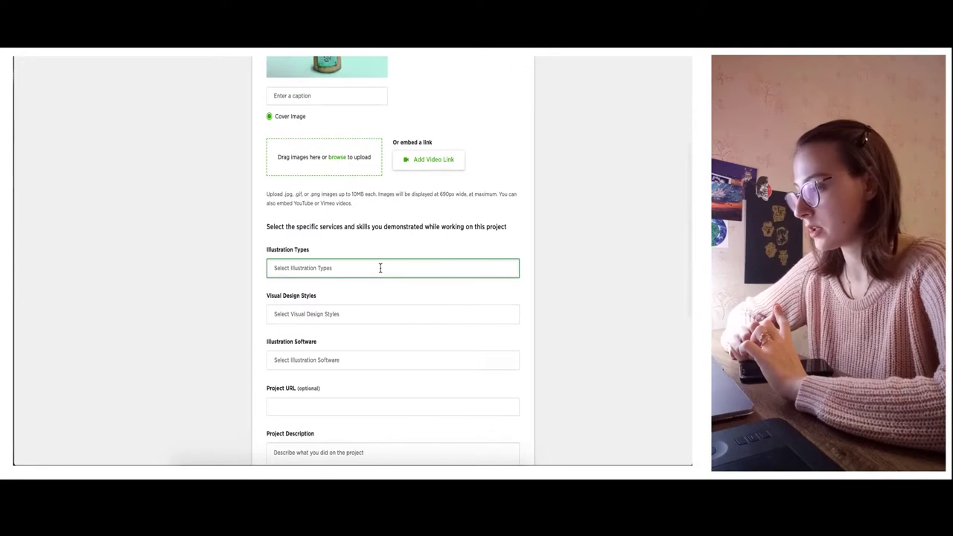
left_click(380, 268)
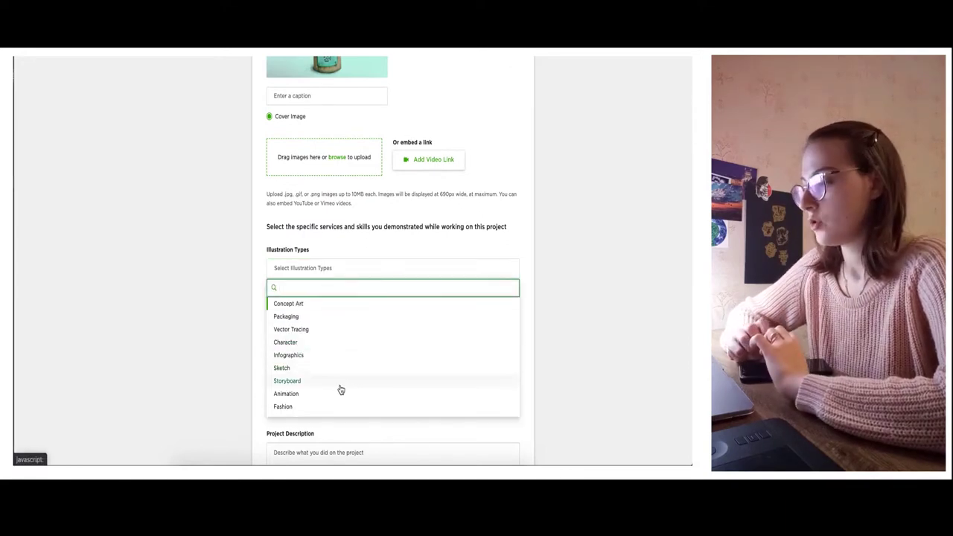
scroll(340, 390, "down", 4)
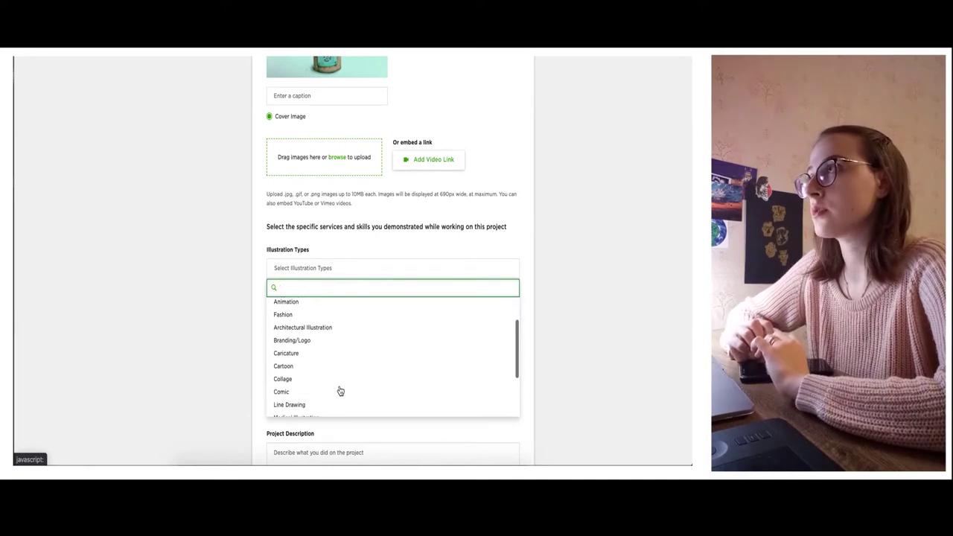
scroll(340, 391, "down", 2)
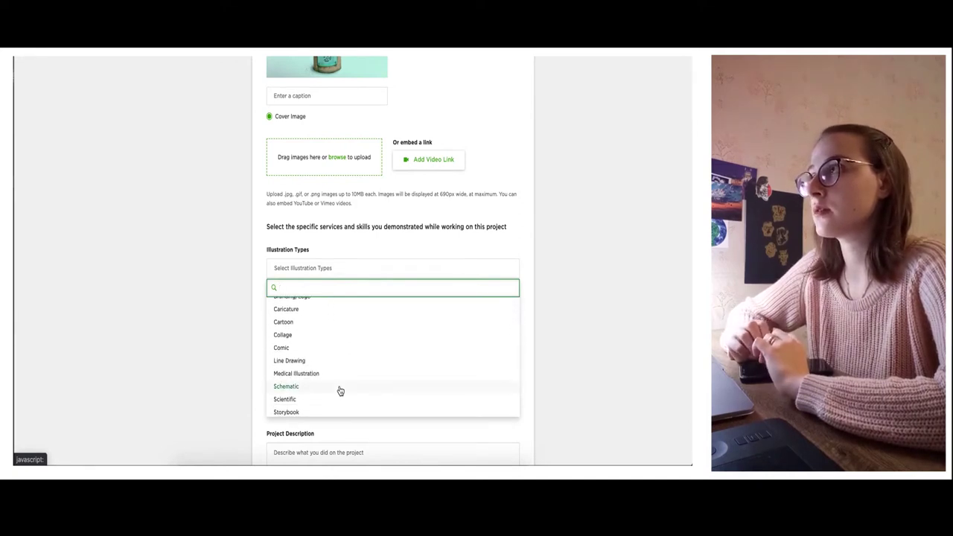
scroll(345, 377, "down", 2)
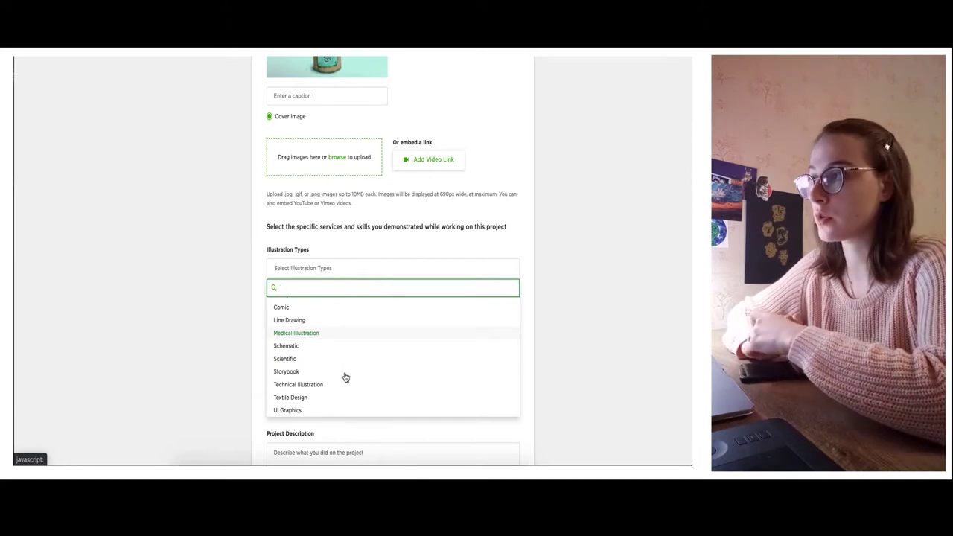
scroll(346, 378, "up", 3)
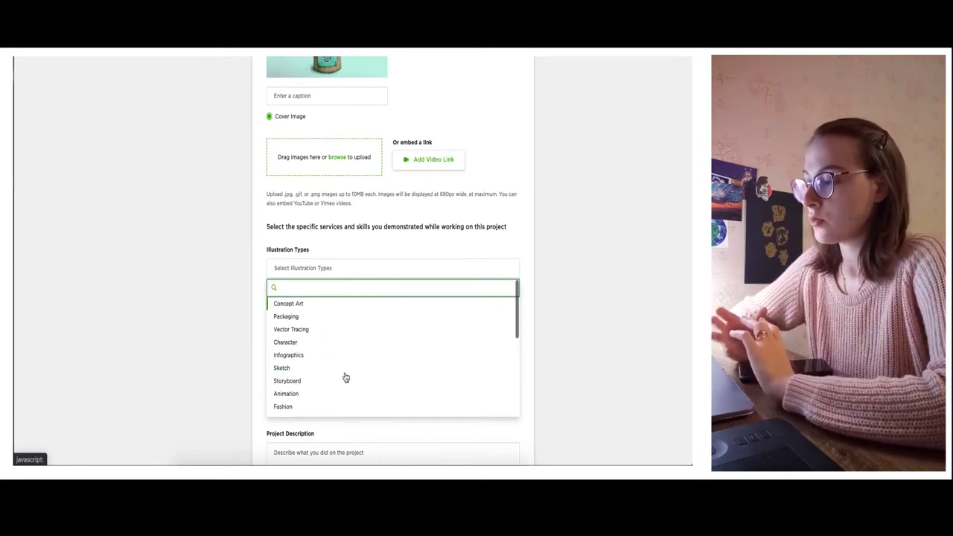
scroll(344, 377, "up", 1)
scroll(344, 377, "down", 2)
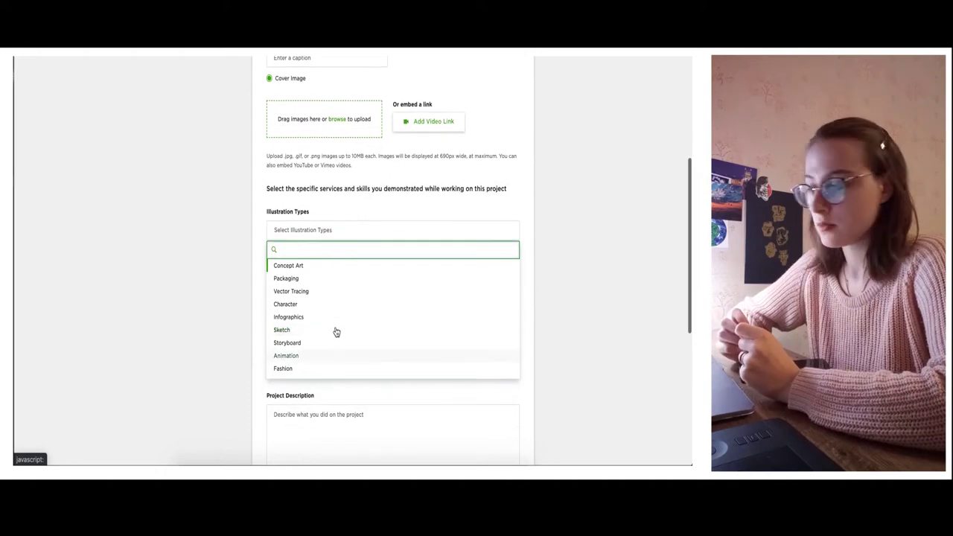
left_click(298, 266)
Add Cartoon and Scientific to the project's illustration types.
left_click(366, 231)
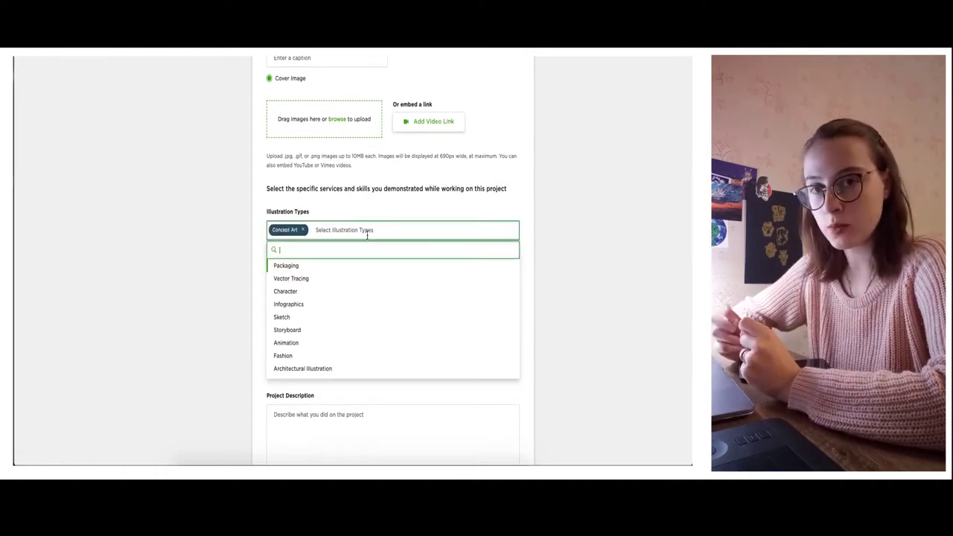
scroll(353, 315, "down", 1)
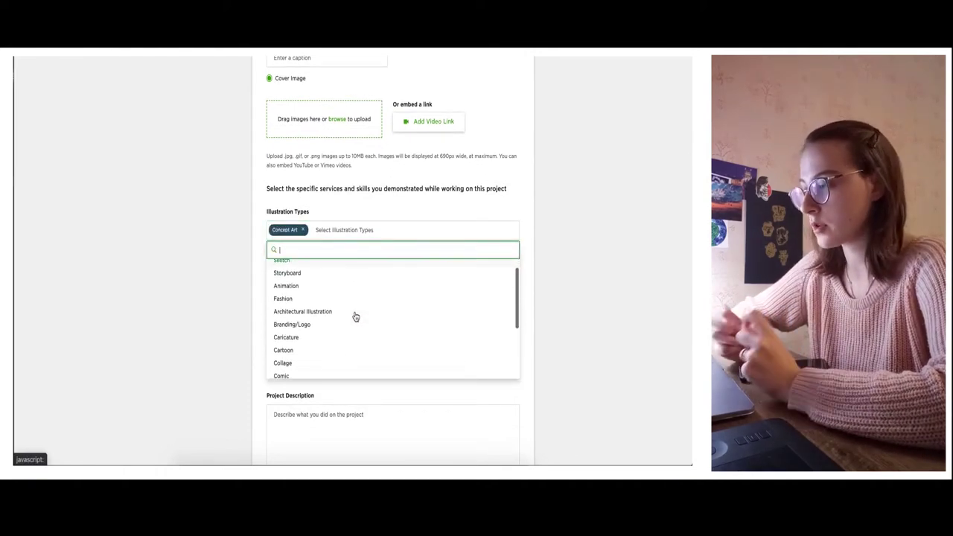
scroll(356, 316, "down", 1)
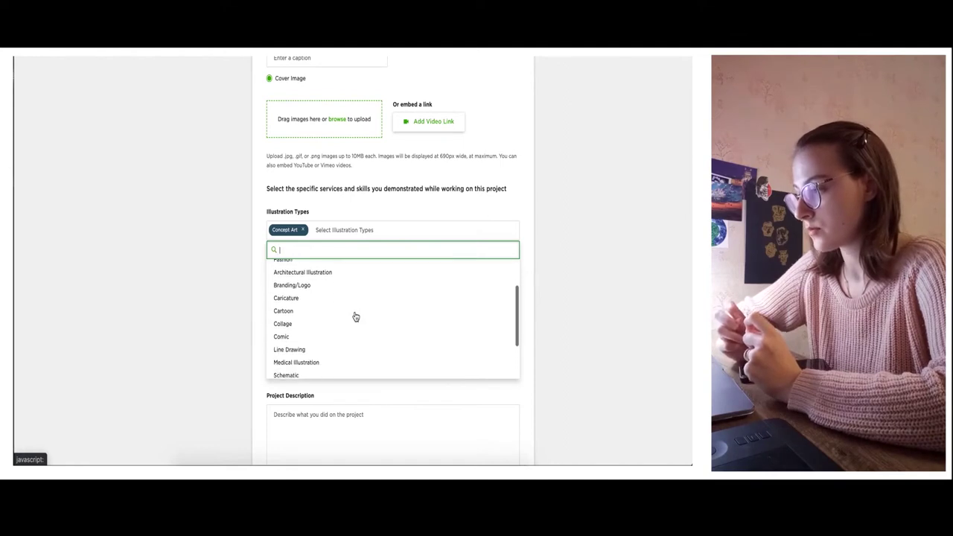
scroll(355, 317, "down", 1)
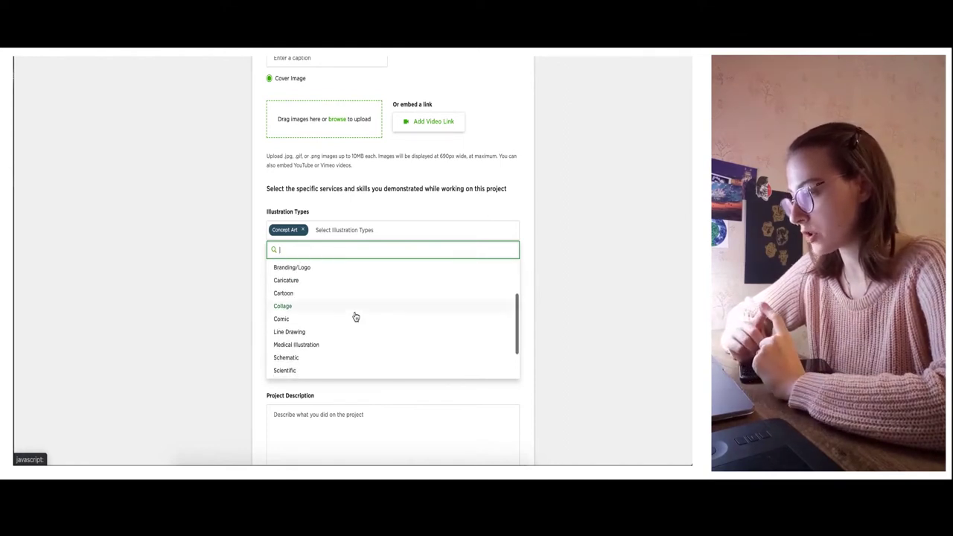
left_click(355, 296)
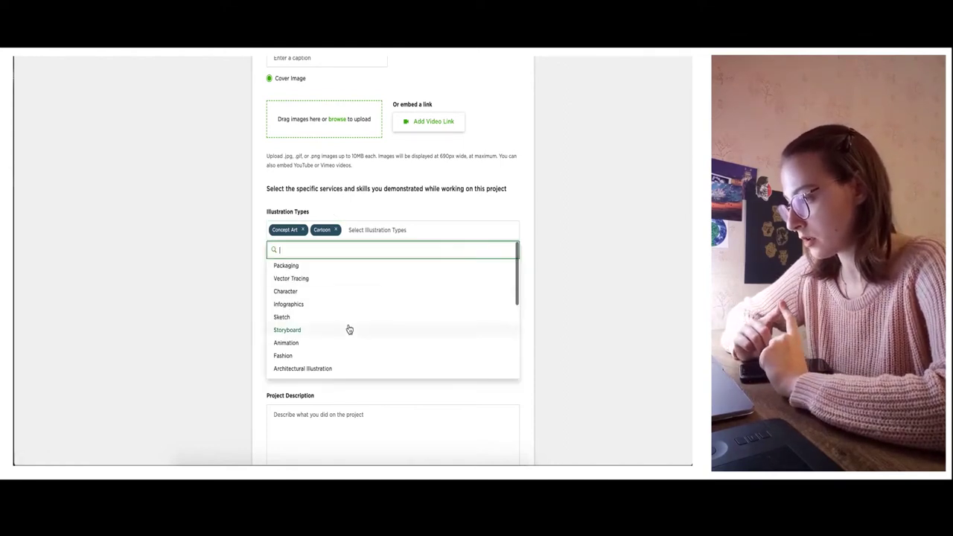
scroll(349, 330, "down", 5)
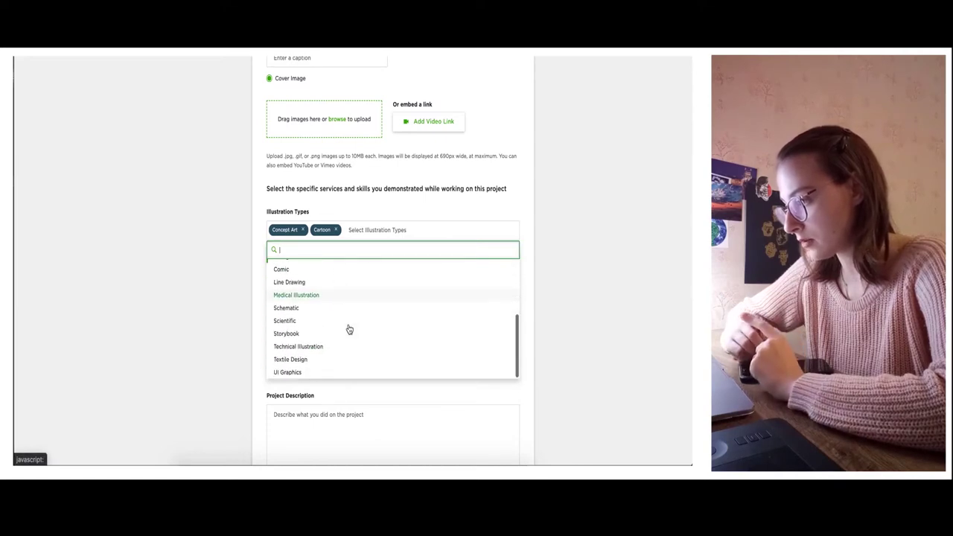
left_click(297, 323)
Add Organic & Natural and Colorful as the project's visual design styles.
left_click(377, 276)
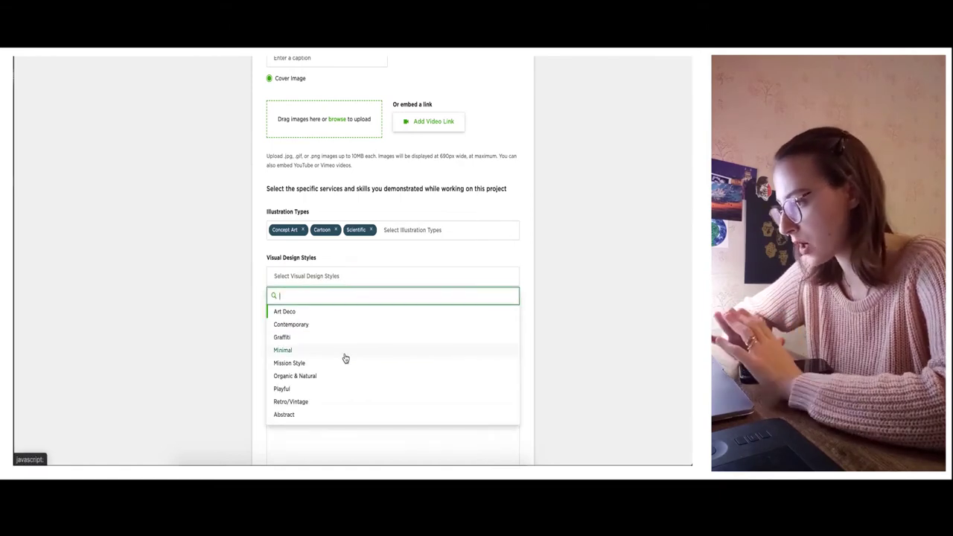
scroll(345, 358, "down", 1)
scroll(345, 358, "down", 1)
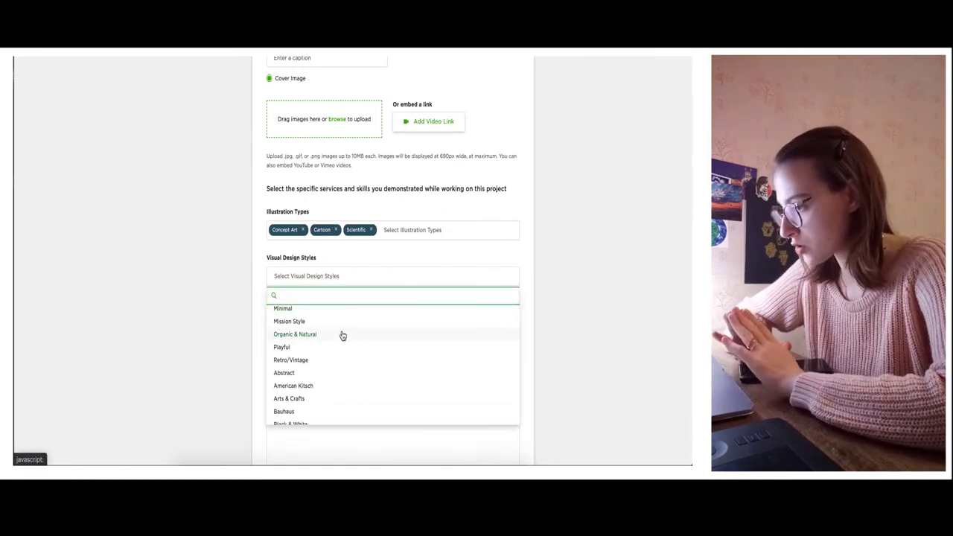
left_click(341, 335)
left_click(362, 277)
scroll(339, 377, "down", 3)
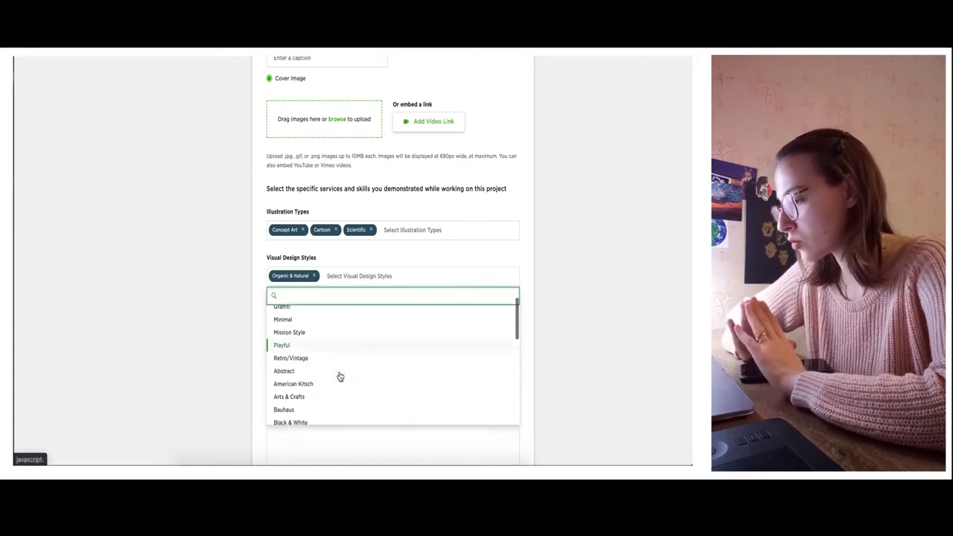
scroll(339, 377, "down", 2)
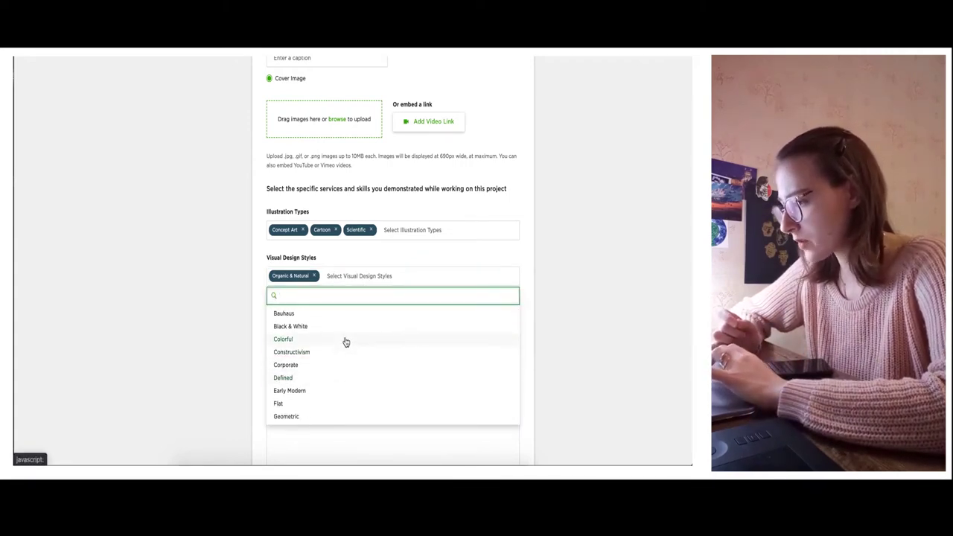
left_click(345, 341)
Add Modern as another visual design style for the project.
left_click(398, 267)
left_click(396, 274)
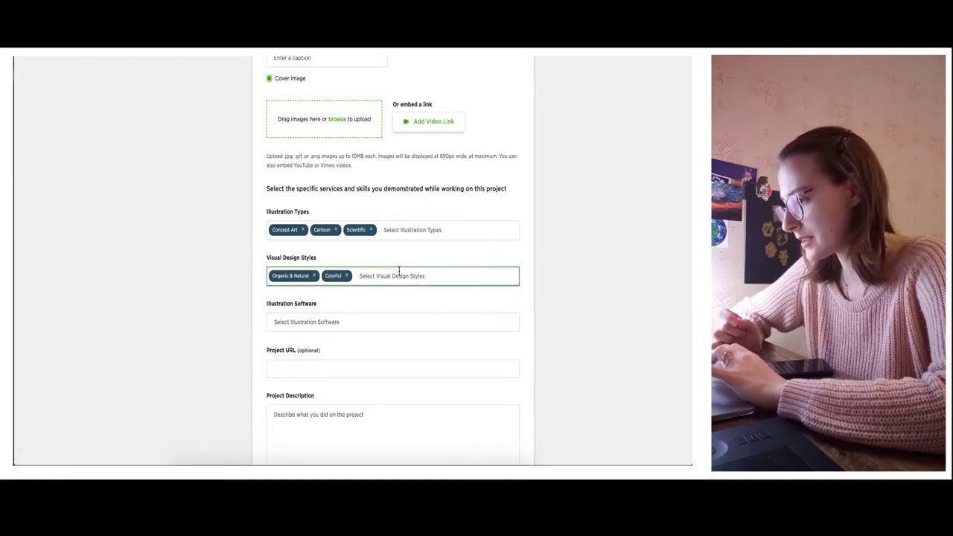
left_click(391, 281)
scroll(351, 375, "down", 6)
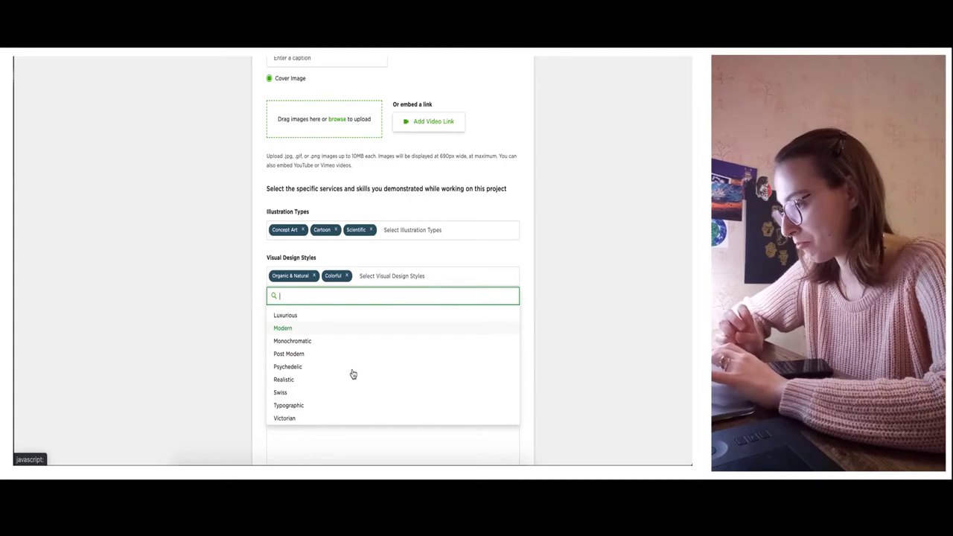
left_click(339, 333)
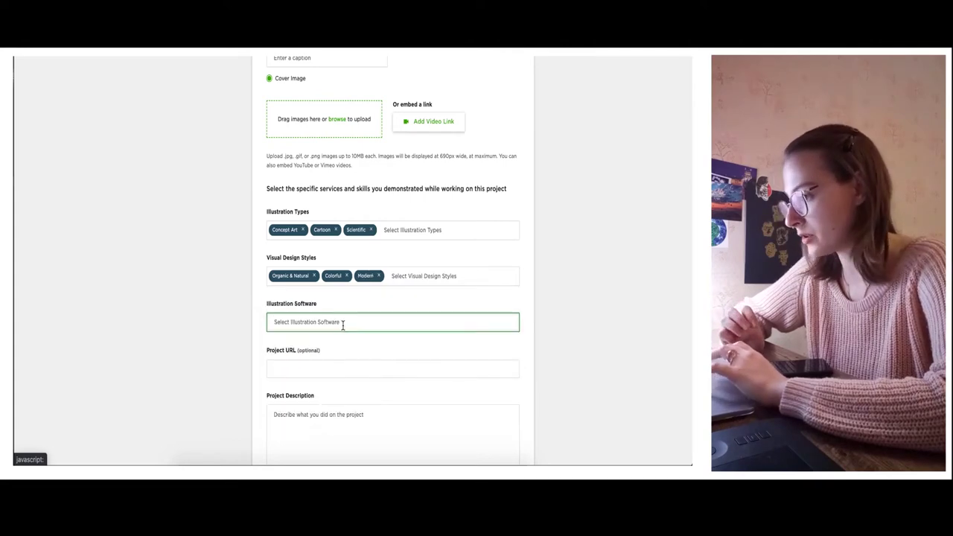
Add Realistic to the project's visual design styles and replace Modern with Contemporary.
left_click(420, 275)
scroll(366, 400, "down", 5)
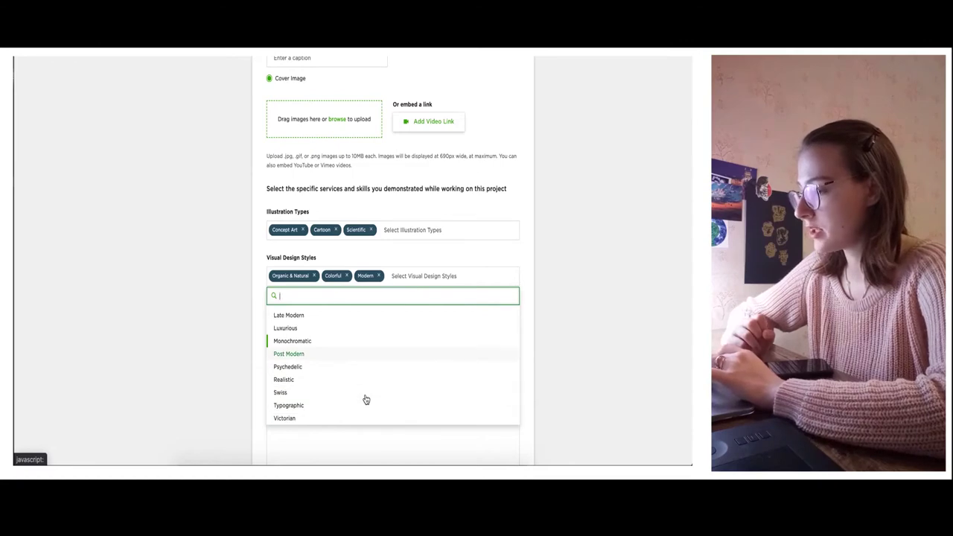
left_click(306, 381)
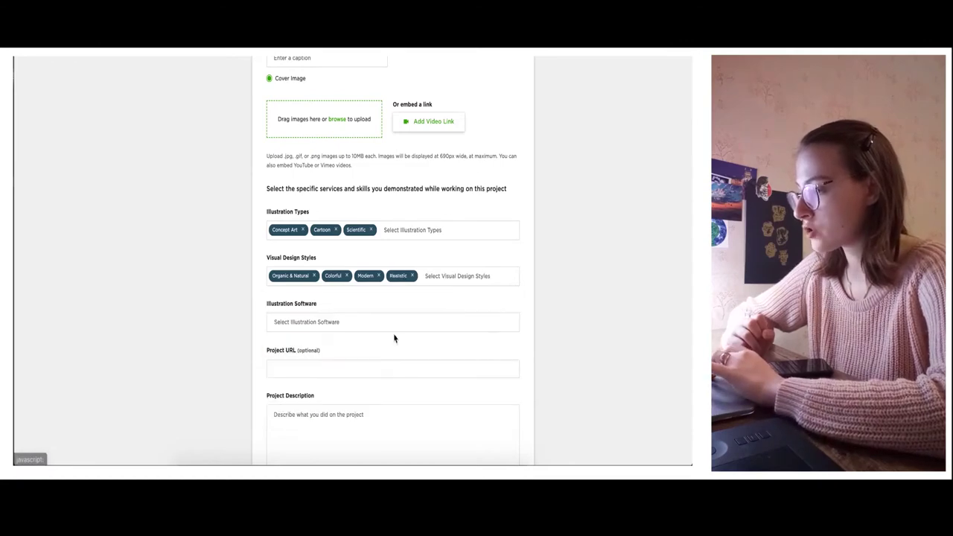
left_click(441, 285)
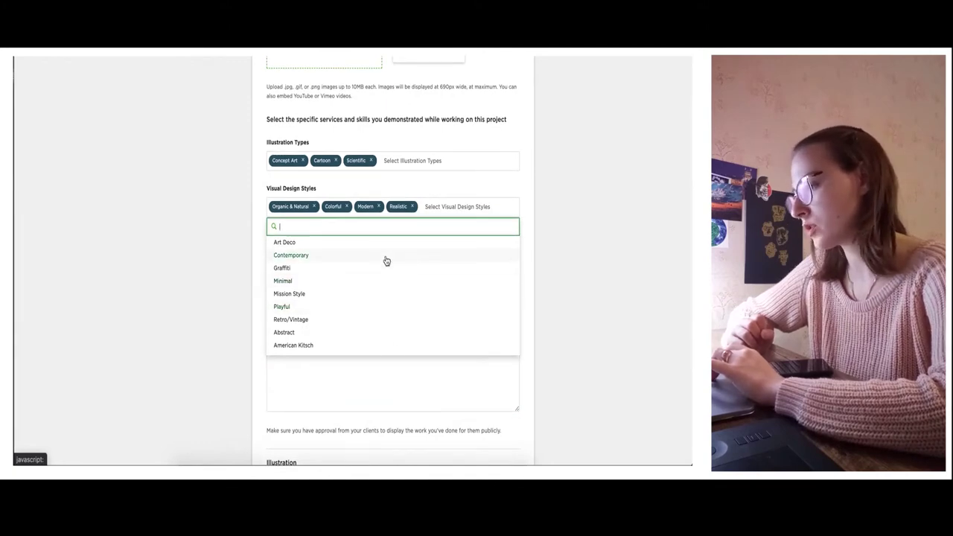
left_click(381, 208)
Add Adobe Photoshop as the project's illustration software.
left_click(420, 256)
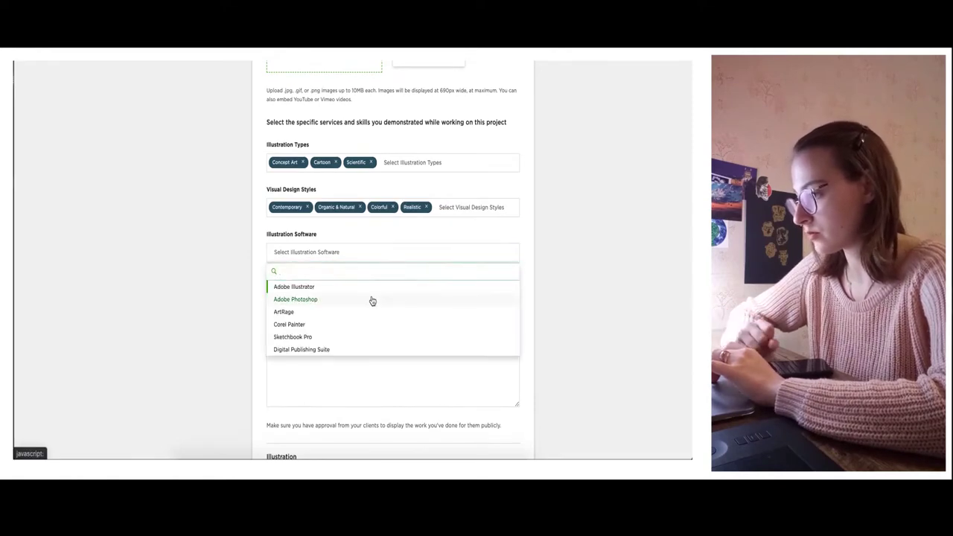
left_click(371, 299)
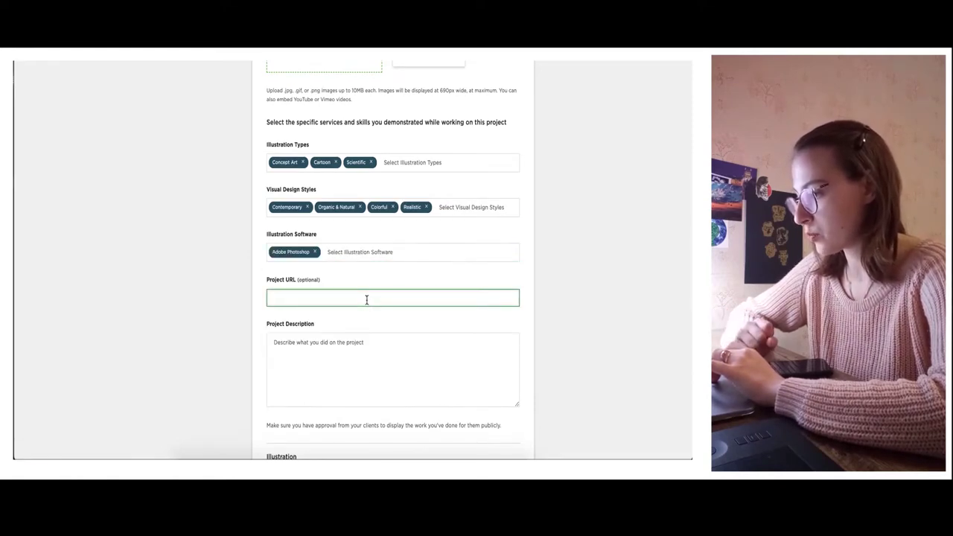
left_click(405, 286)
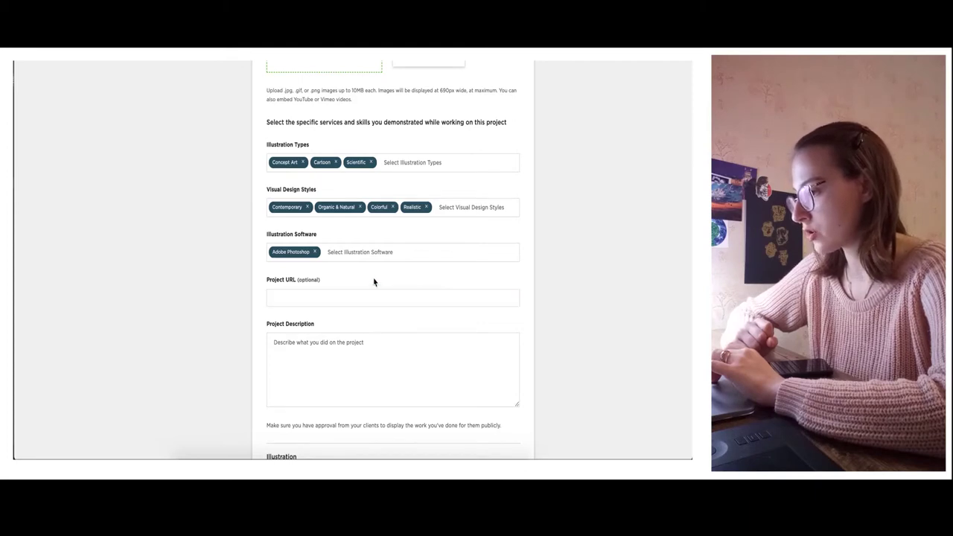
Enter the project description "The flask on the table in the scientific laboratory.".
scroll(477, 289, "down", 3)
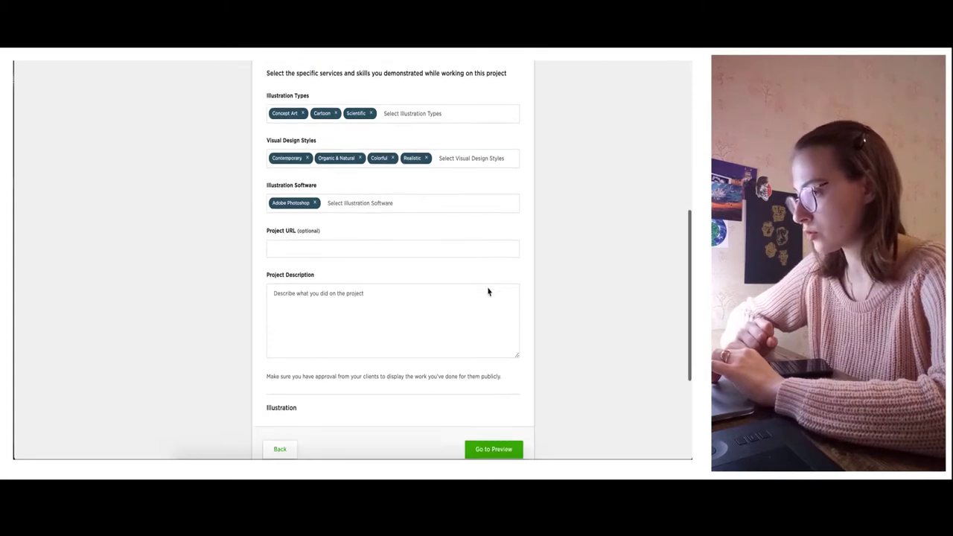
left_click(487, 288)
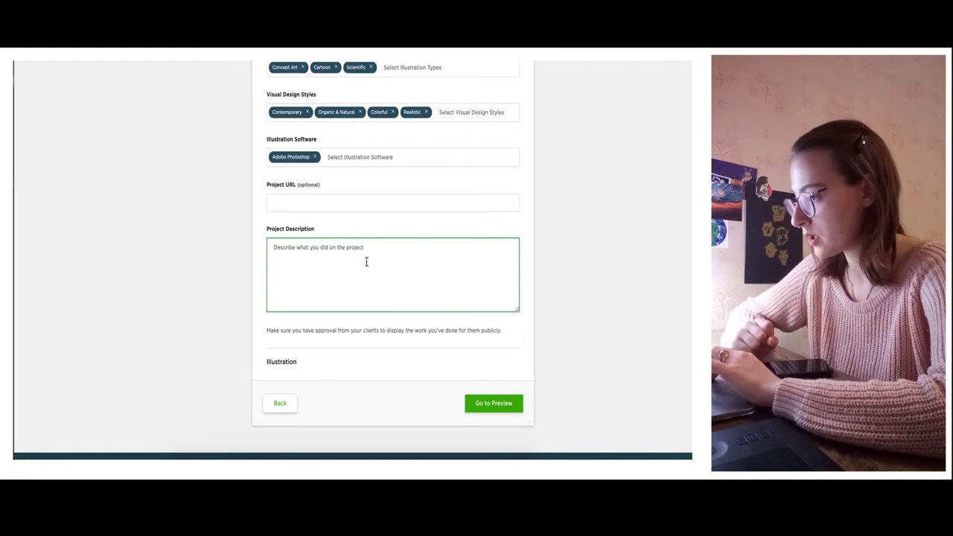
type("The flask fro")
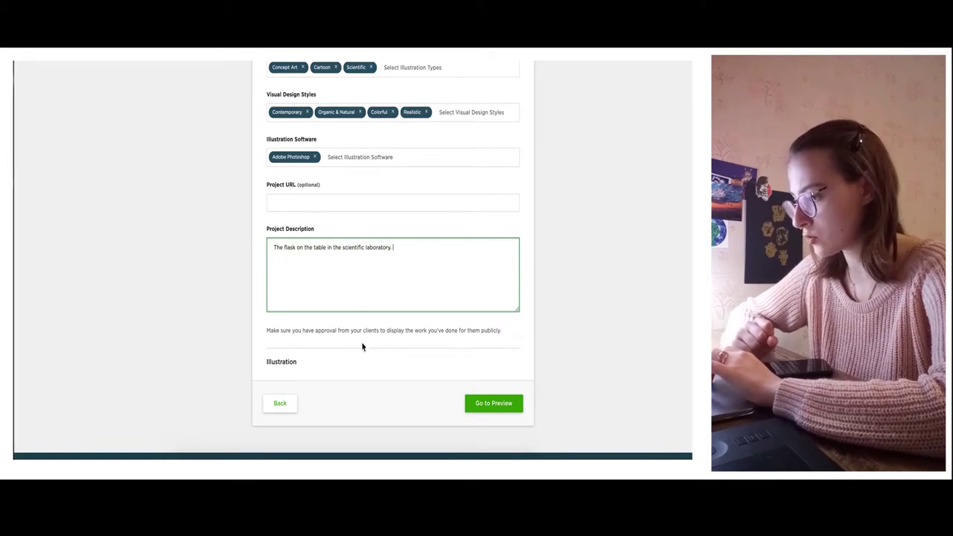
Review the cover image, skills and description entered for the Flask project, and proceed to its preview.
scroll(362, 343, "down", 1)
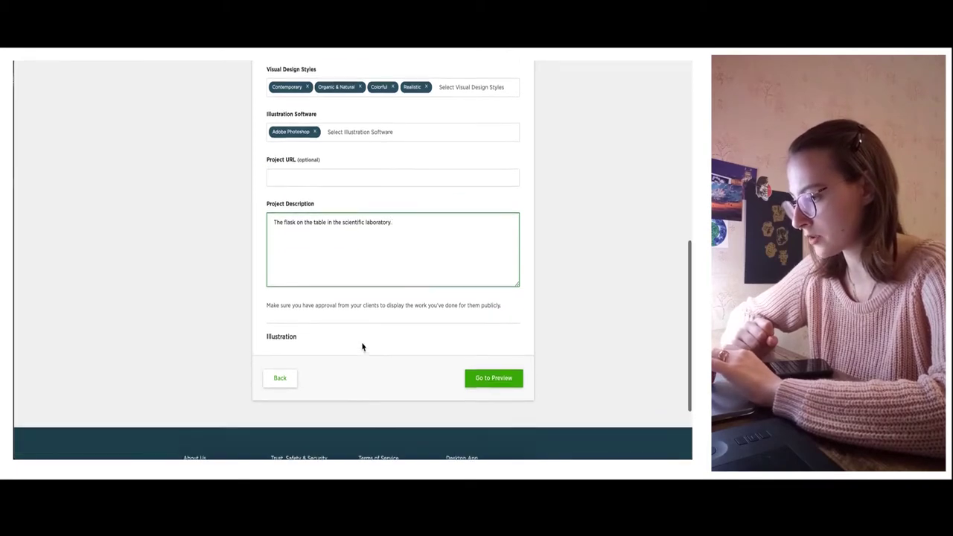
scroll(362, 342, "up", 3)
left_click(362, 342)
scroll(361, 342, "up", 3)
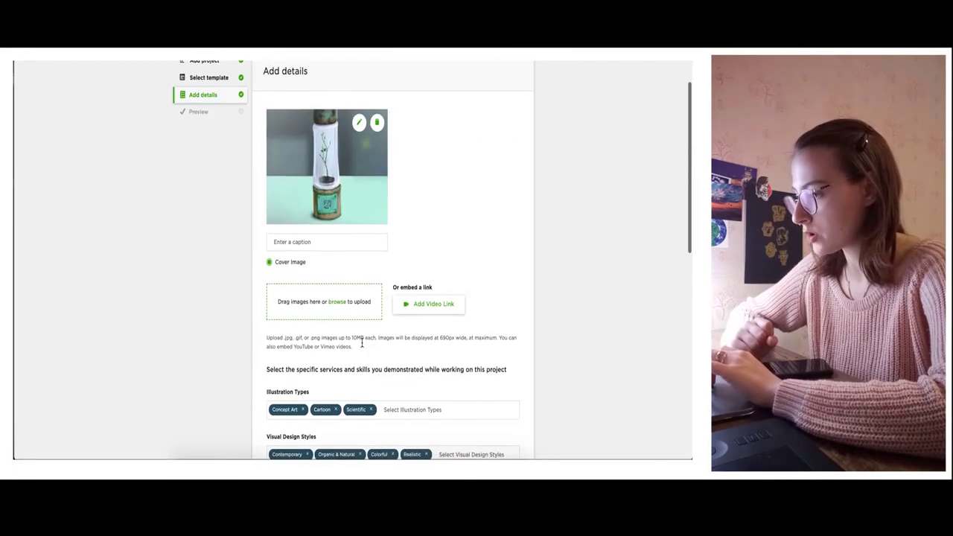
scroll(362, 343, "down", 5)
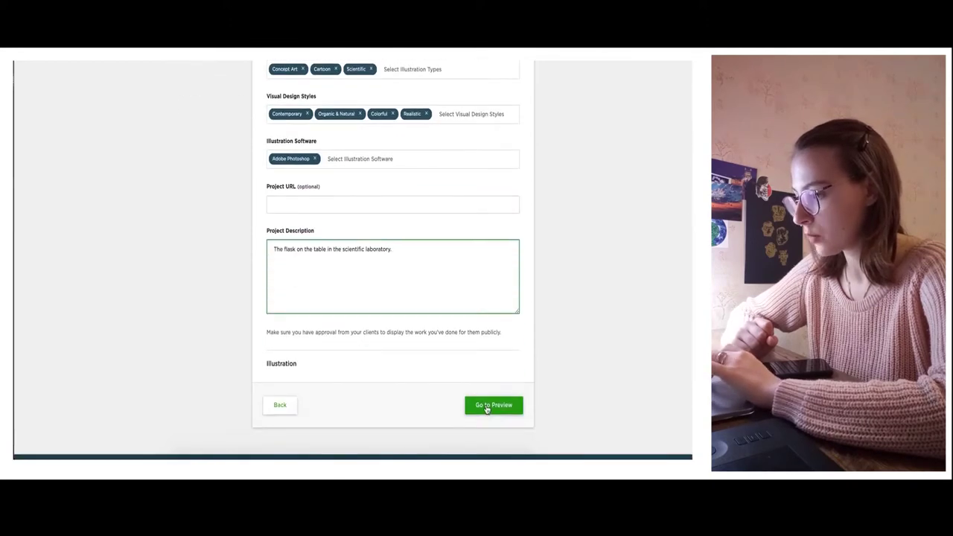
left_click(491, 409)
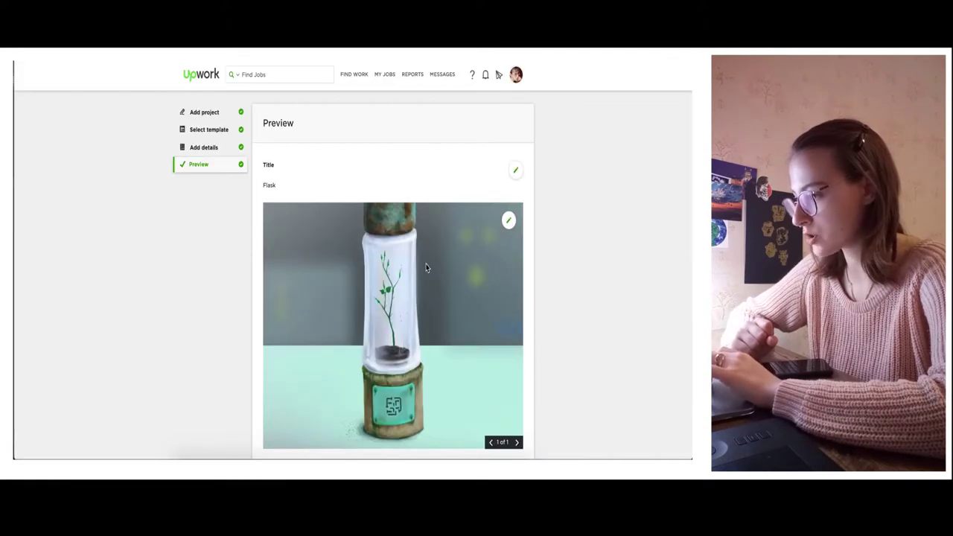
Check the Flask project's preview from title to template and publish it to the portfolio.
scroll(405, 366, "down", 1)
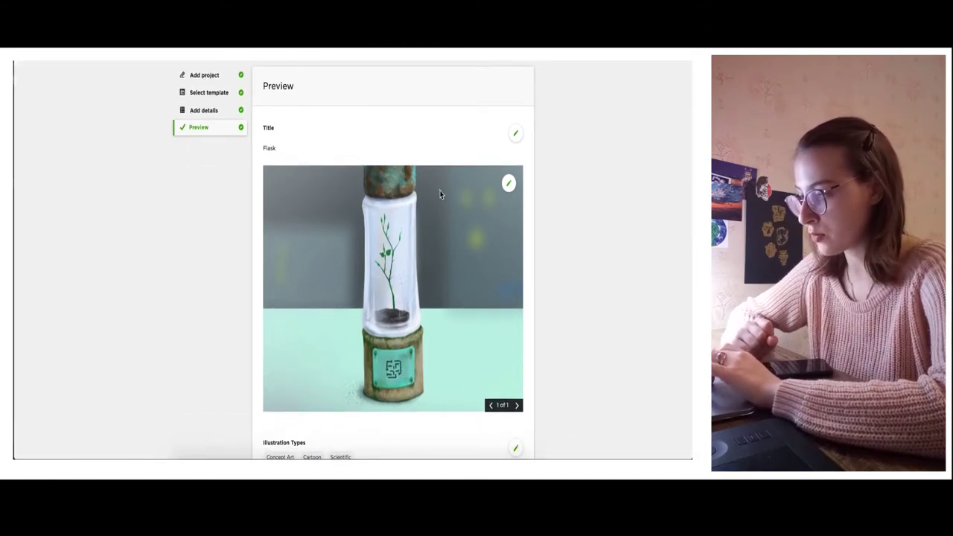
scroll(536, 367, "down", 5)
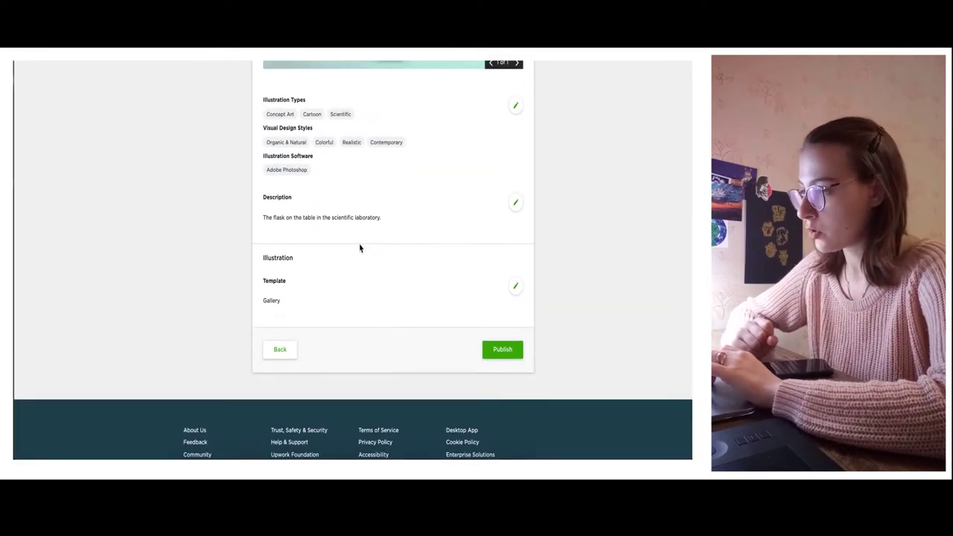
scroll(409, 214, "up", 1)
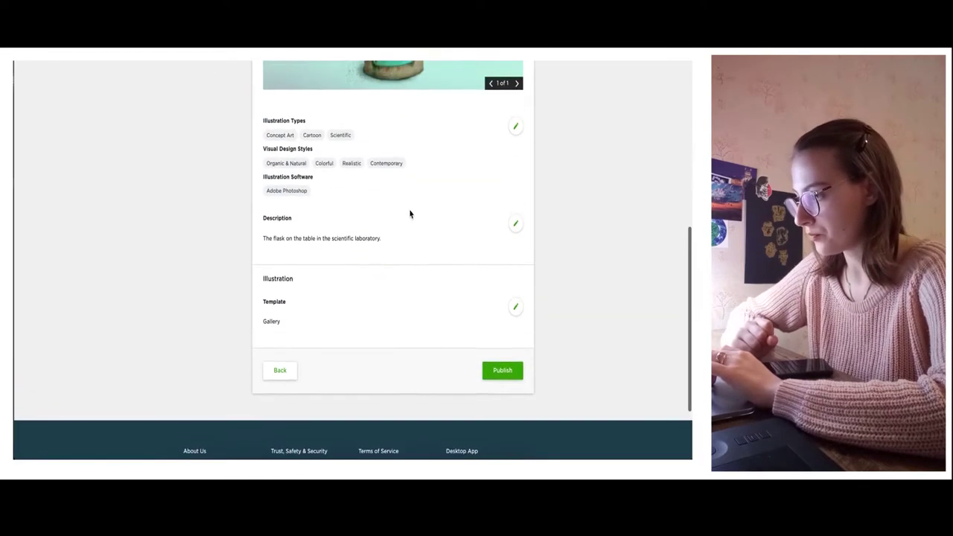
left_click(499, 376)
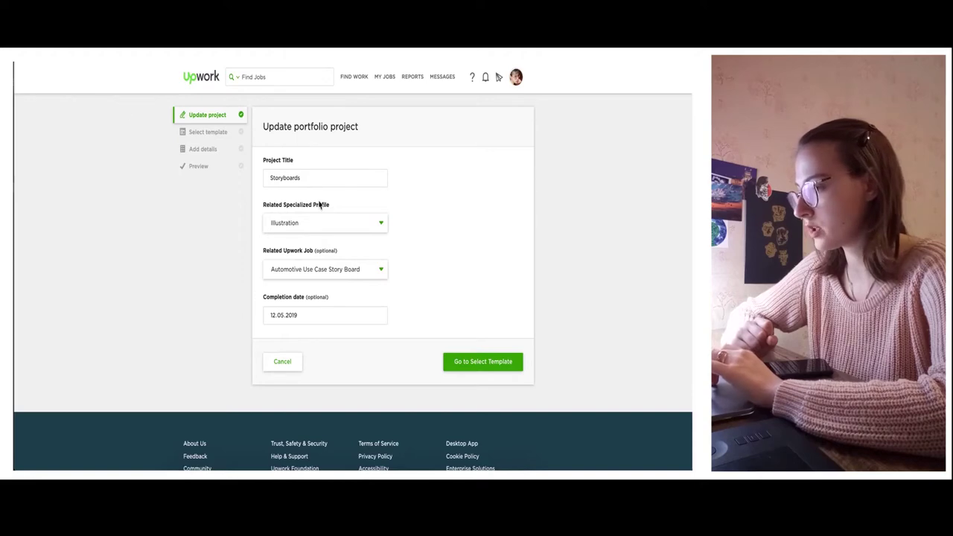
Choose Illustration as the Storyboards project's specialized profile, keep its related job, and continue to template selection.
left_click(371, 223)
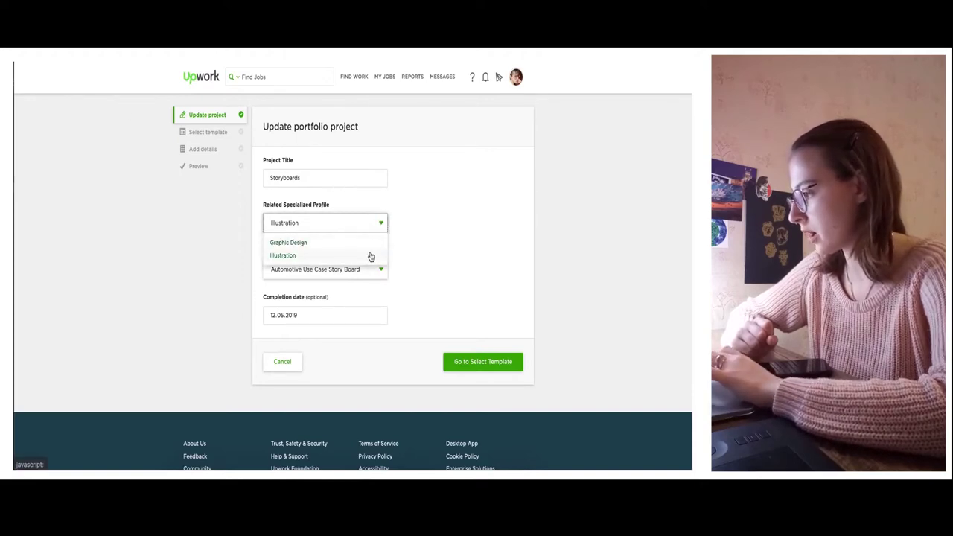
left_click(370, 256)
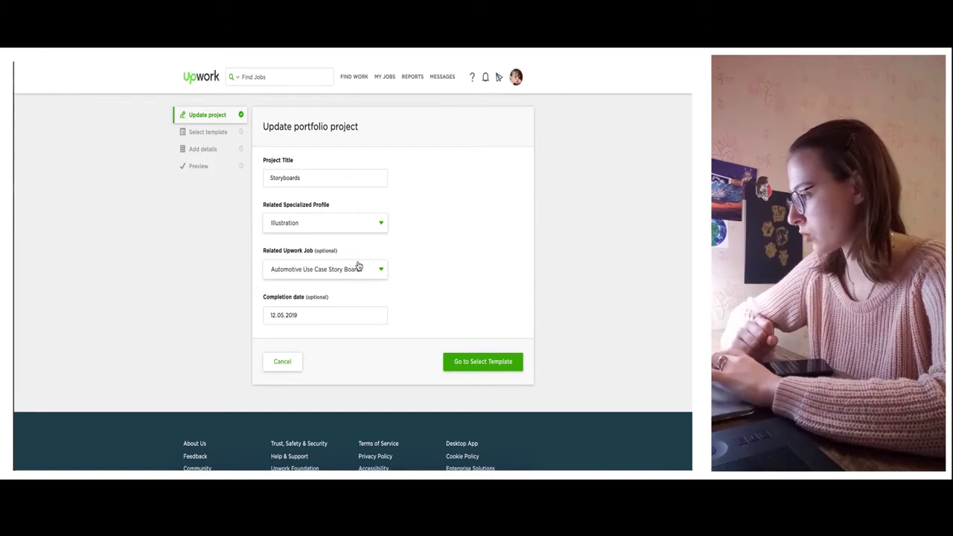
left_click(381, 271)
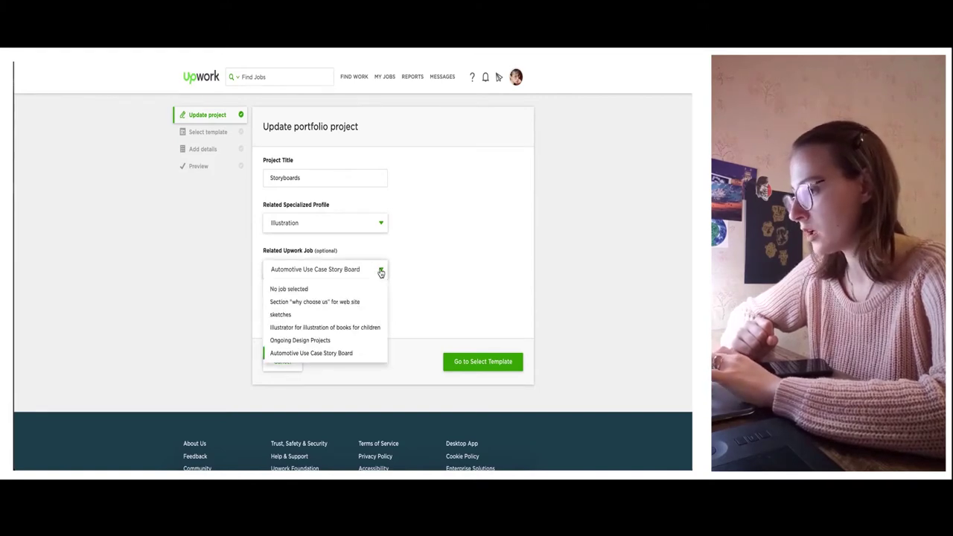
left_click(417, 277)
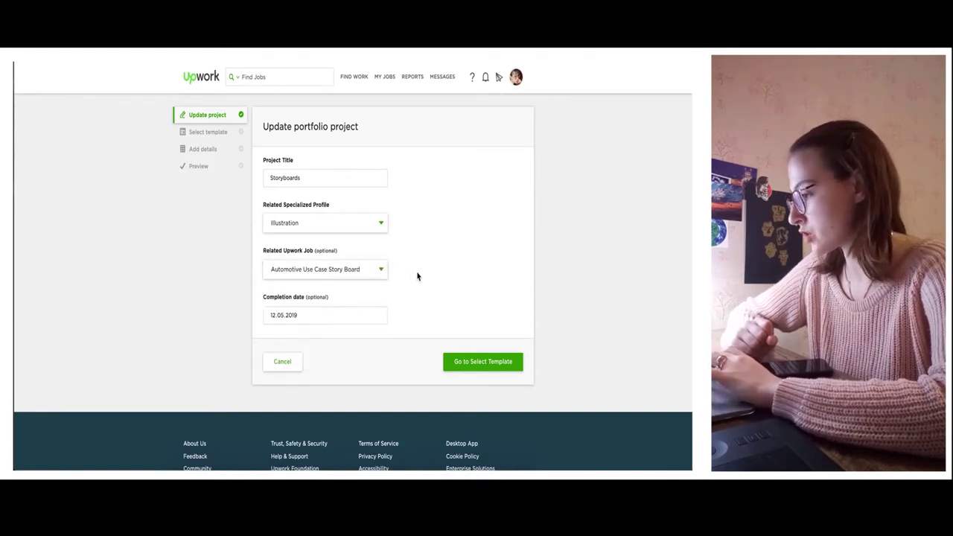
left_click(505, 365)
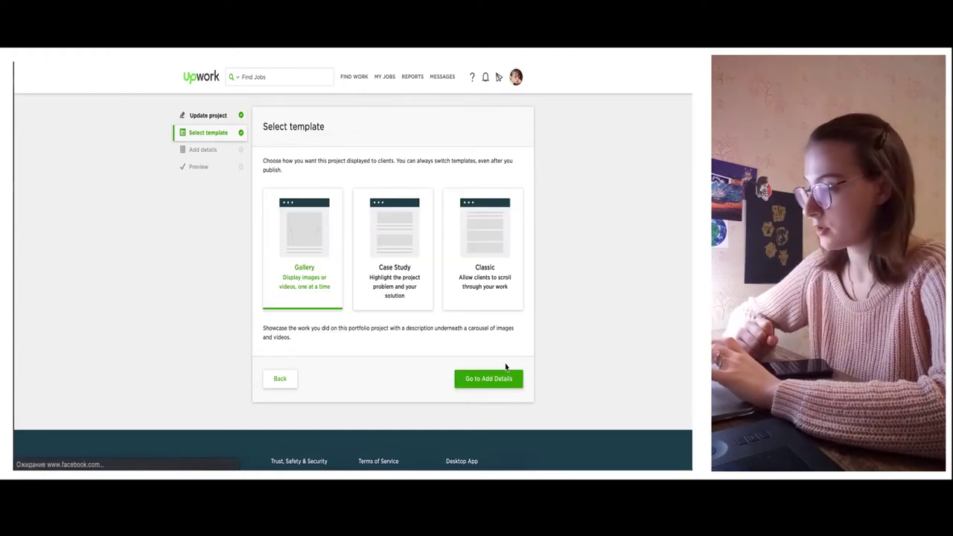
Compare the Case Study and Classic templates, choose Gallery for the Storyboards project, and continue to its details.
left_click(416, 295)
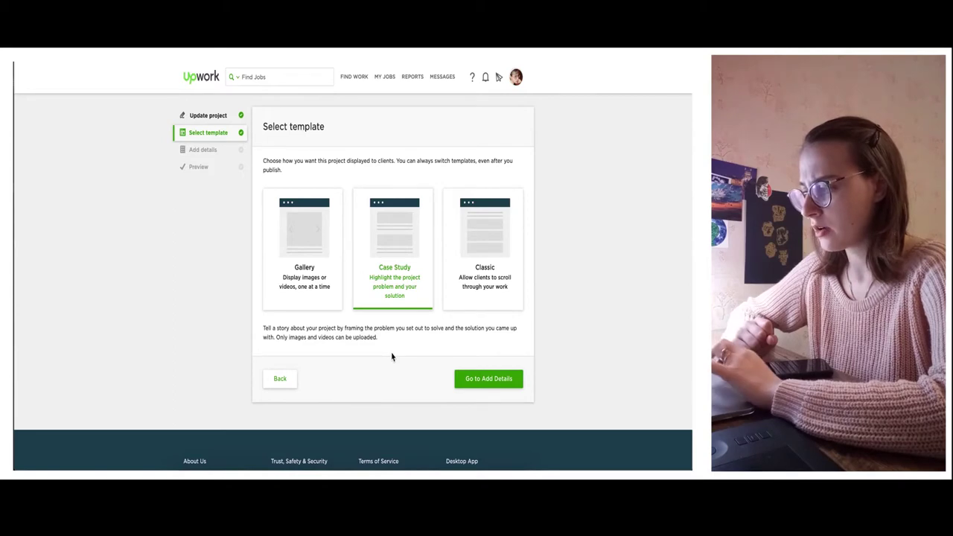
left_click(499, 280)
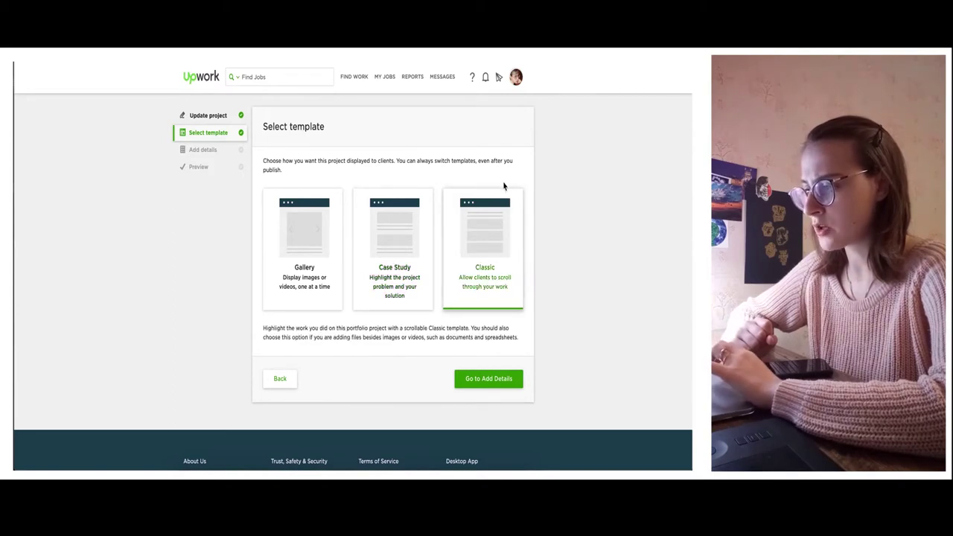
left_click(319, 236)
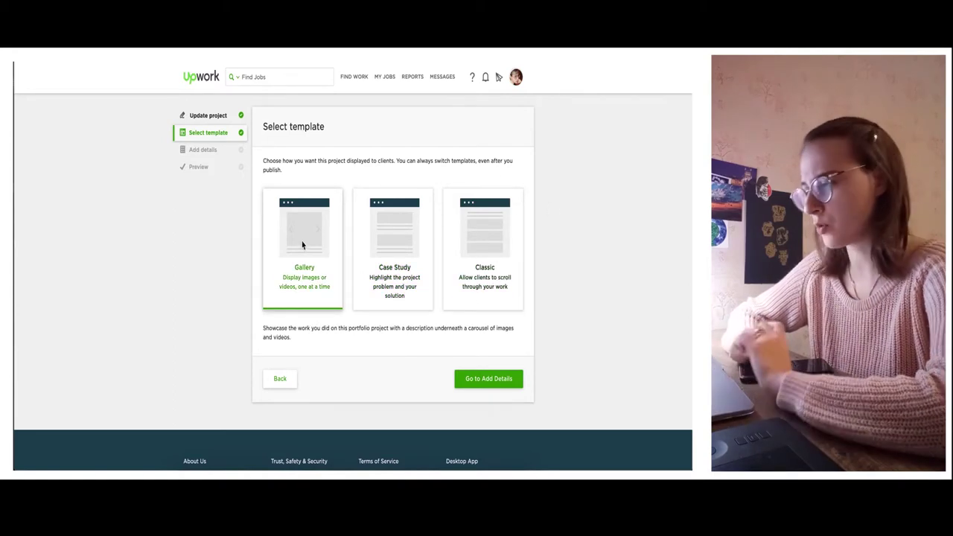
left_click(488, 379)
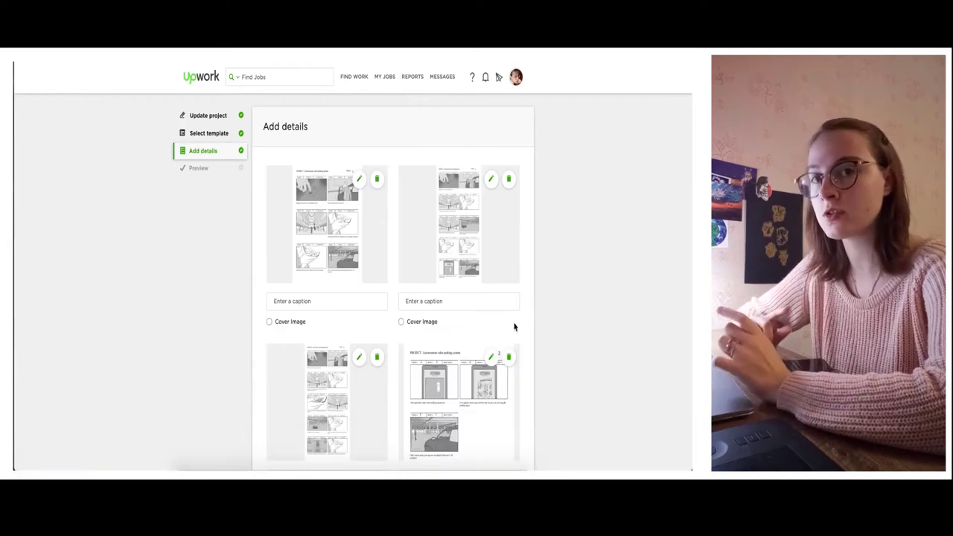
Examine the Storyboards project's uploaded images, cover image choice, skill fields and description.
scroll(558, 299, "down", 5)
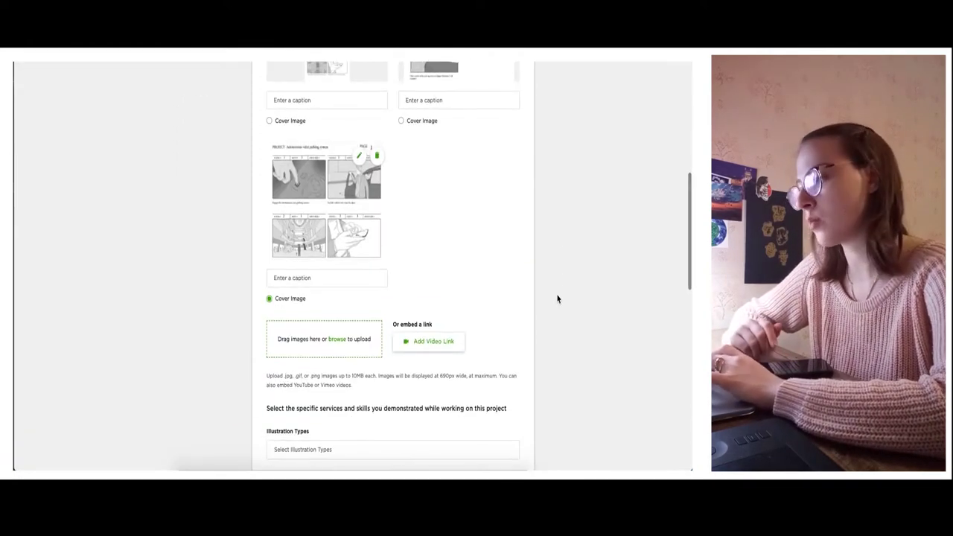
scroll(557, 299, "up", 5)
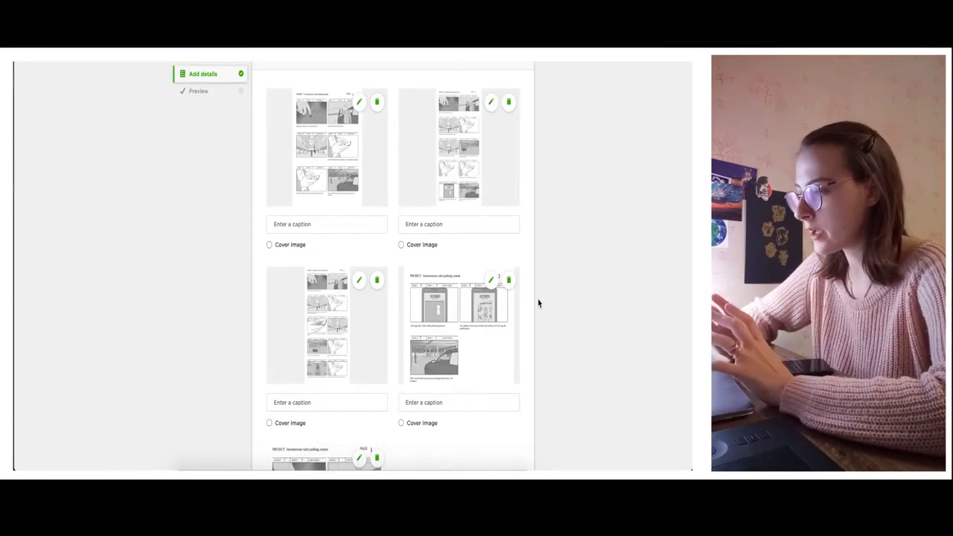
scroll(537, 303, "down", 3)
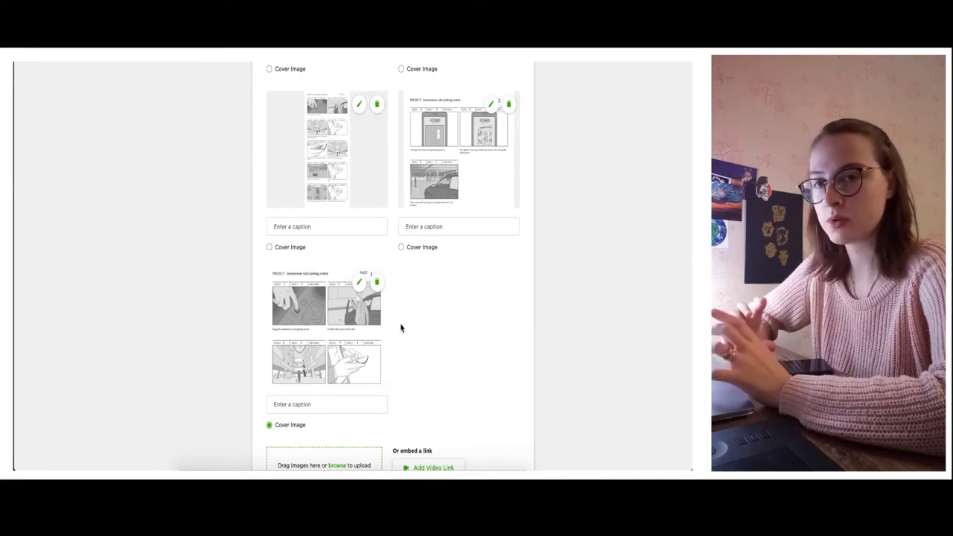
scroll(419, 336, "down", 3)
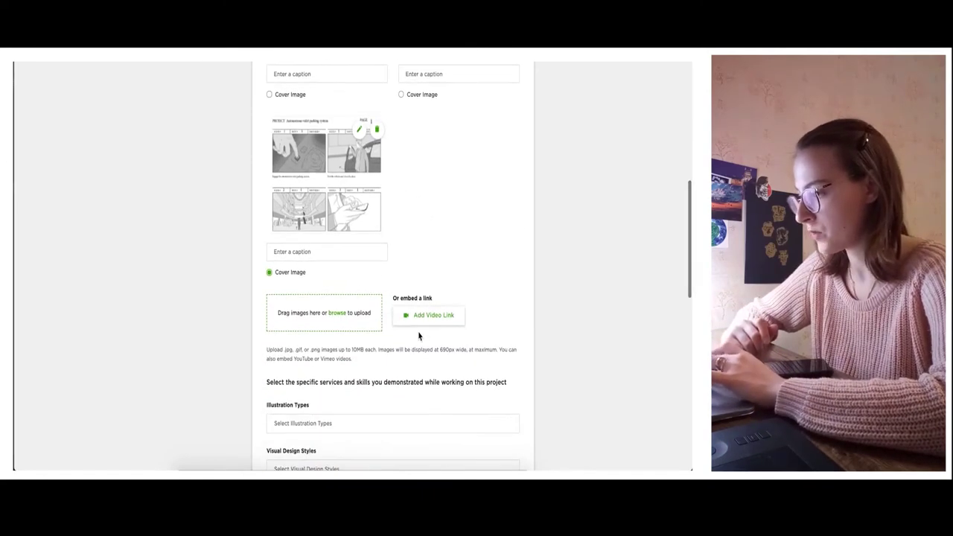
scroll(419, 334, "down", 1)
scroll(402, 328, "down", 2)
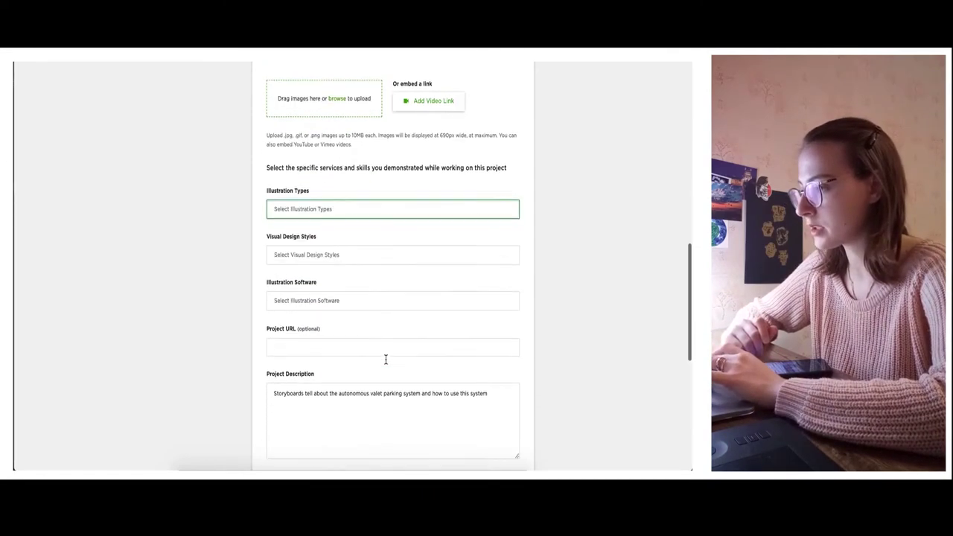
Review the available illustration types and choose Sketch for the Storyboards project.
left_click(305, 207)
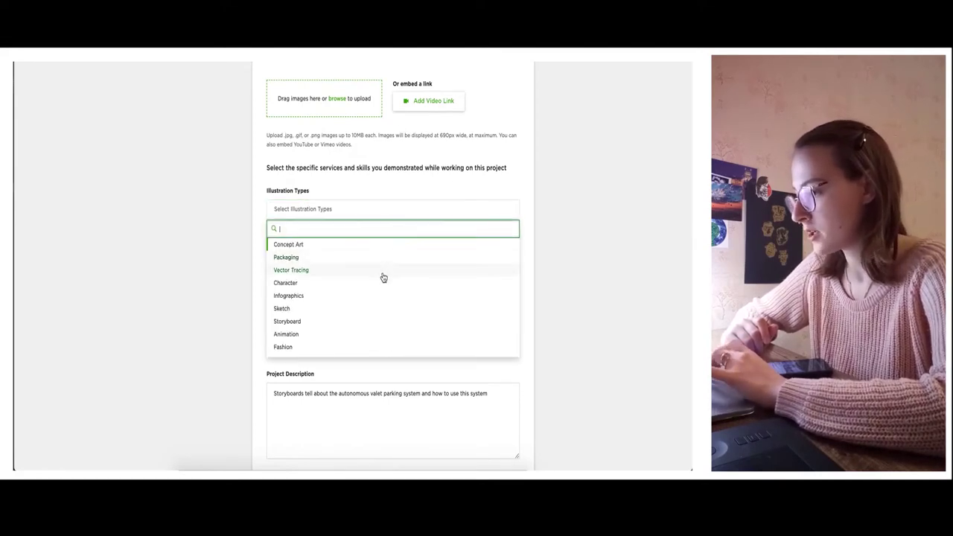
scroll(376, 316, "down", 3)
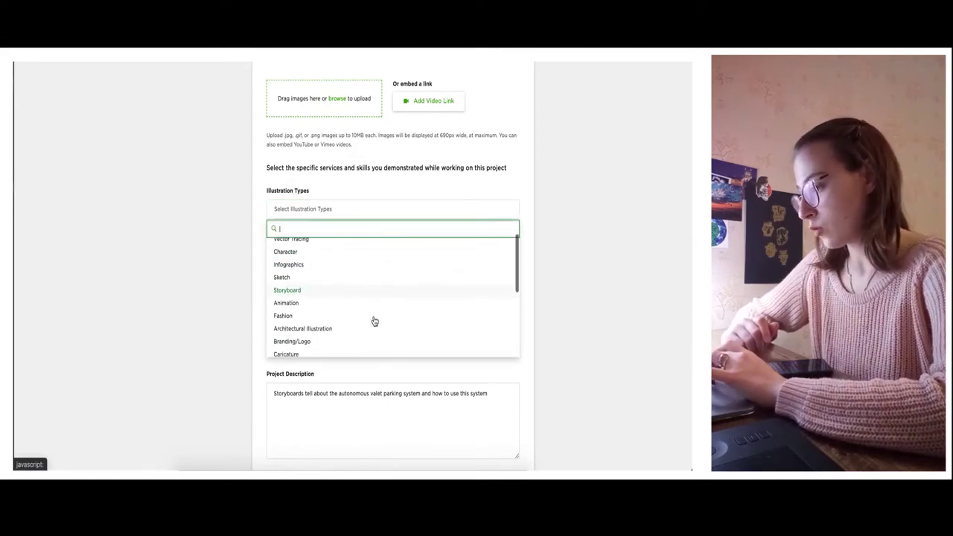
scroll(376, 320, "down", 2)
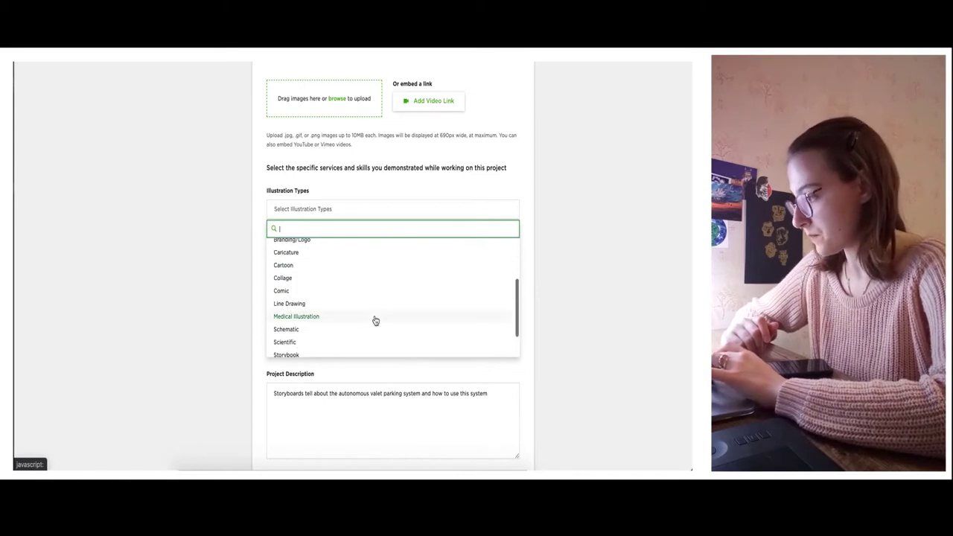
scroll(375, 322, "down", 1)
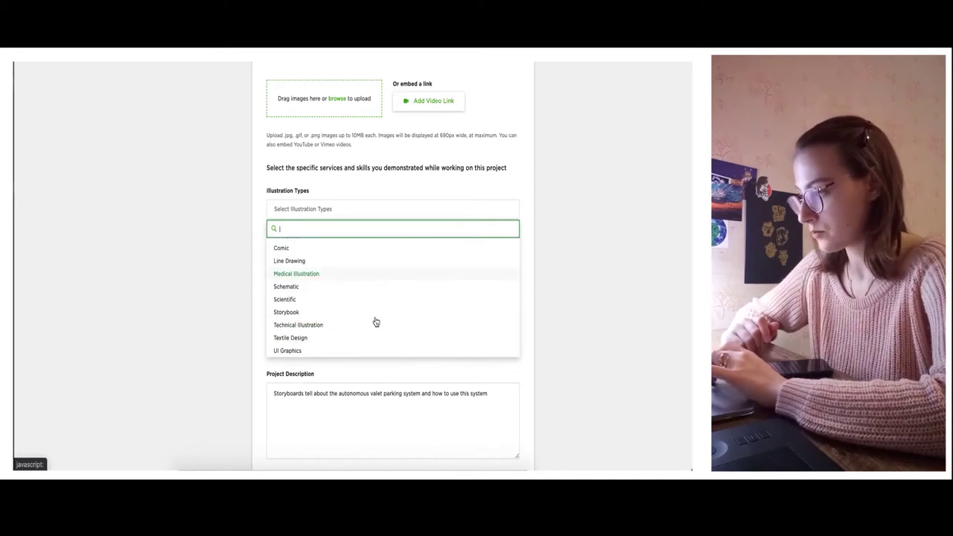
scroll(375, 322, "up", 10)
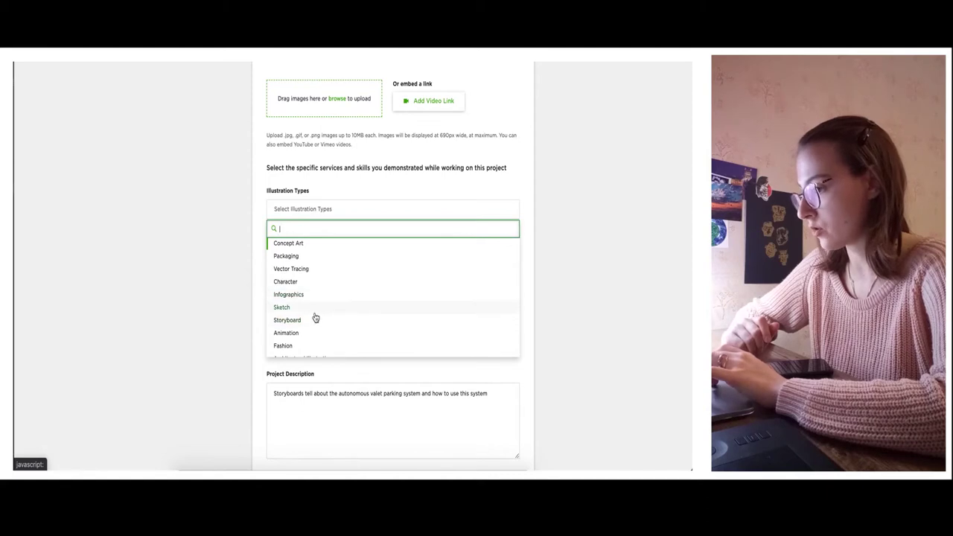
left_click(313, 308)
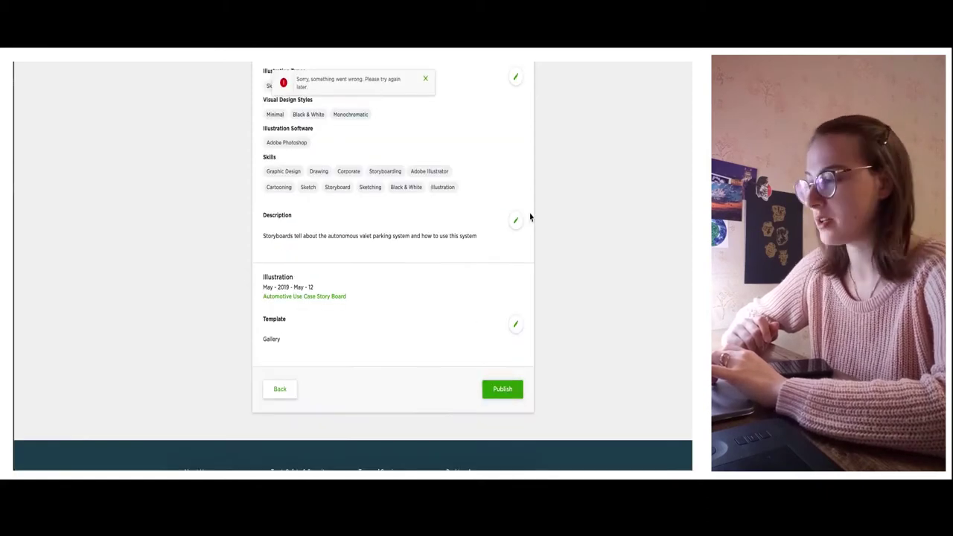
Try to publish the updated Storyboards project from its preview, repeating the attempt once.
left_click(503, 392)
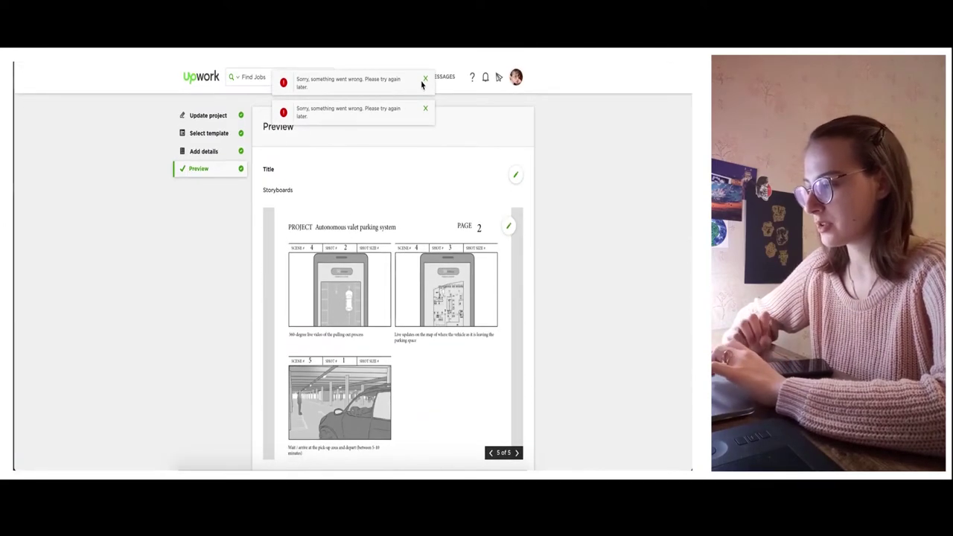
scroll(410, 224, "down", 10)
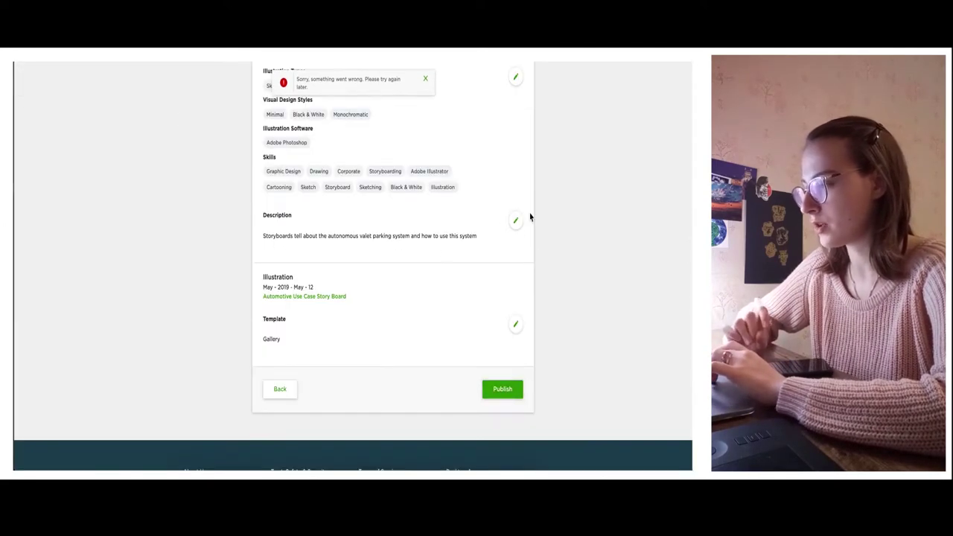
left_click(503, 396)
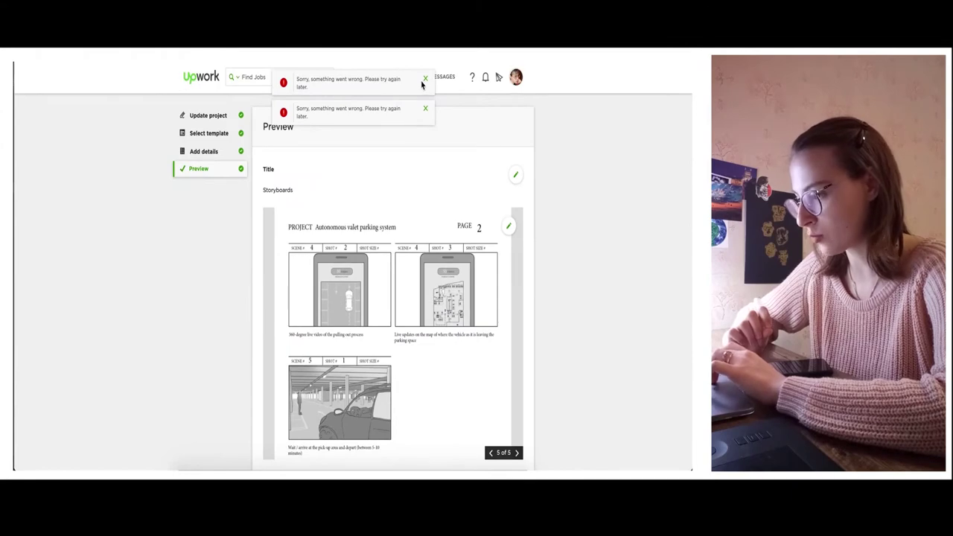
Leave the Storyboards project's preview for the site's home page.
left_click(207, 80)
left_click(455, 169)
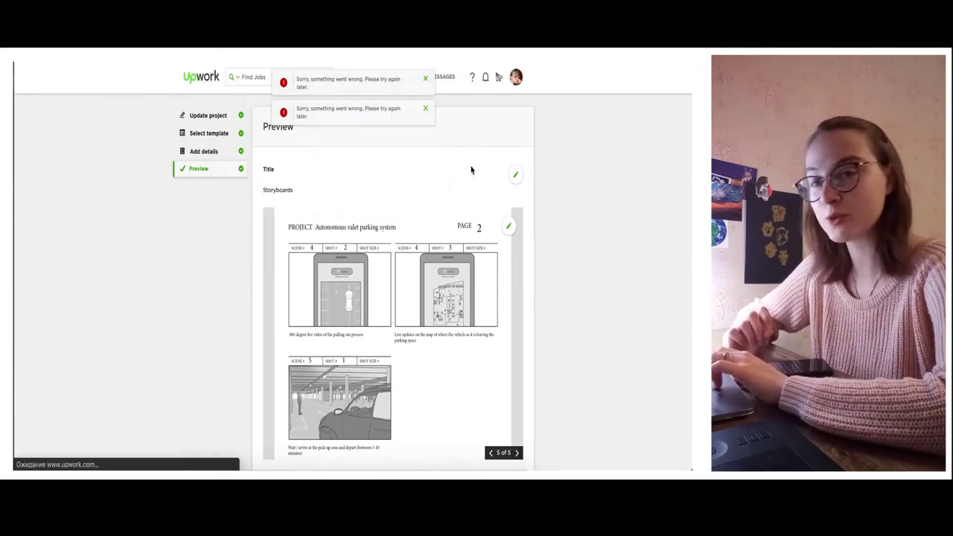
left_click(207, 80)
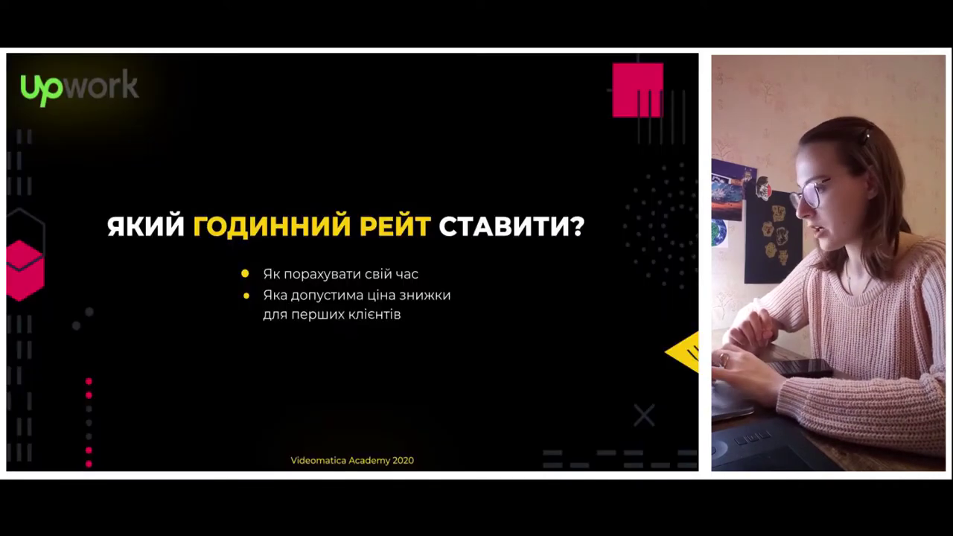